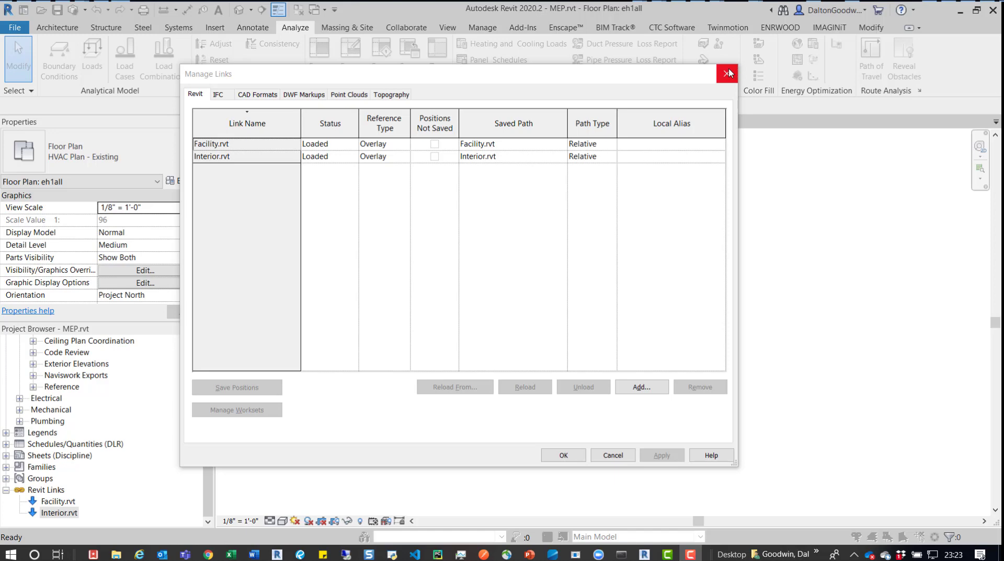
# Close Manage Links with Facility.rvt unloaded and return to the eh1all floor plan
pyautogui.click(727, 73)
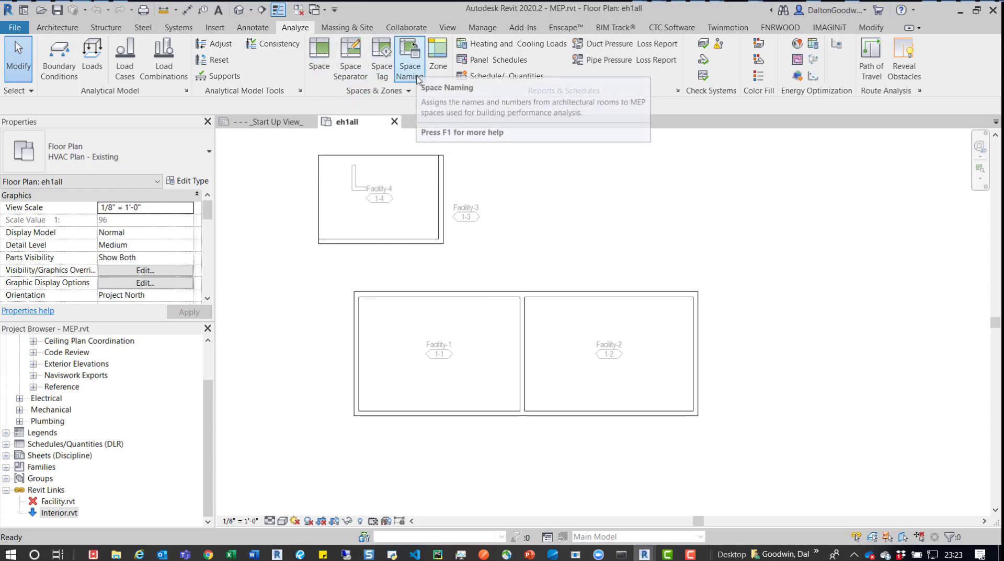
pyautogui.click(408, 93)
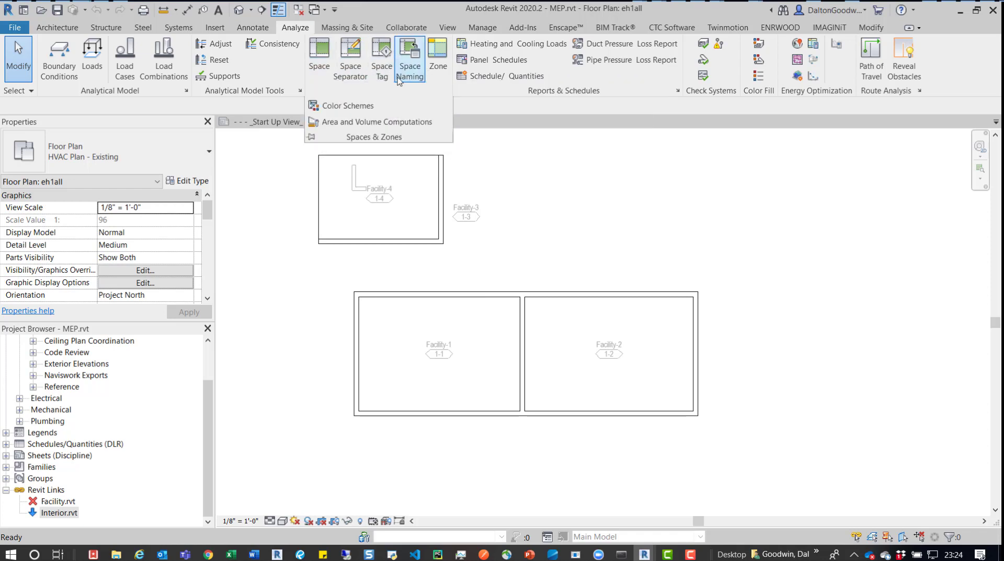
pyautogui.click(319, 55)
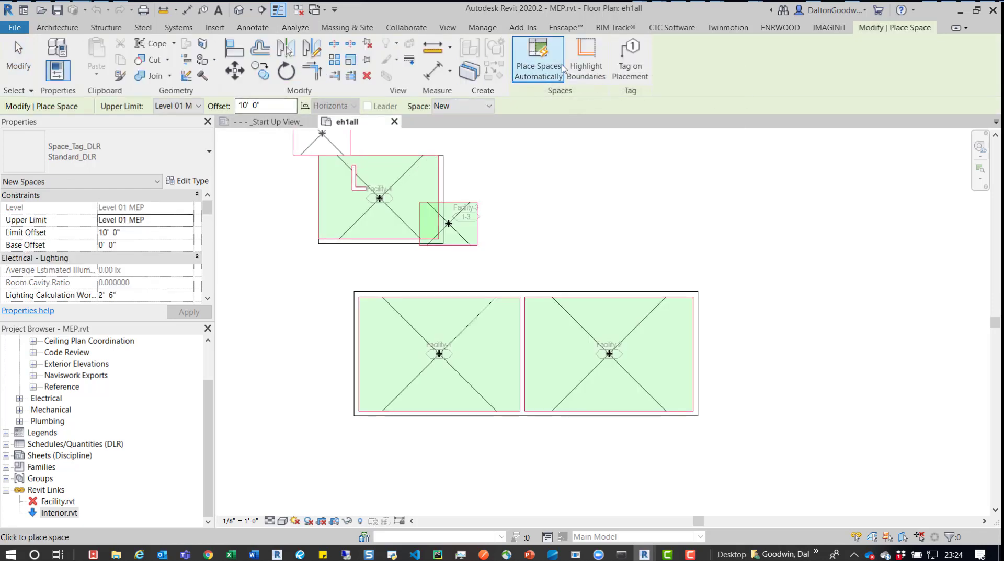
pyautogui.press('Escape')
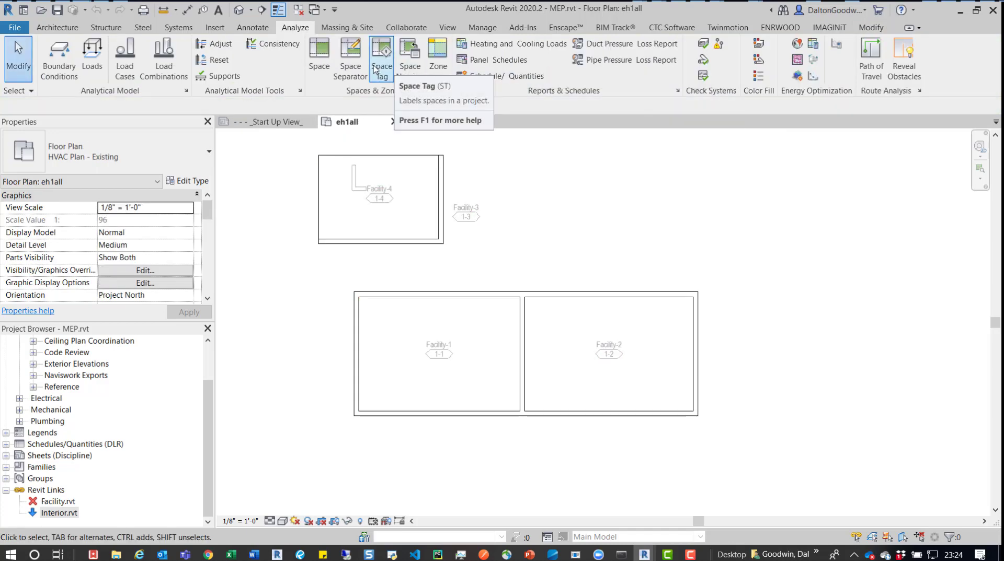
pyautogui.click(381, 66)
pyautogui.press('Escape')
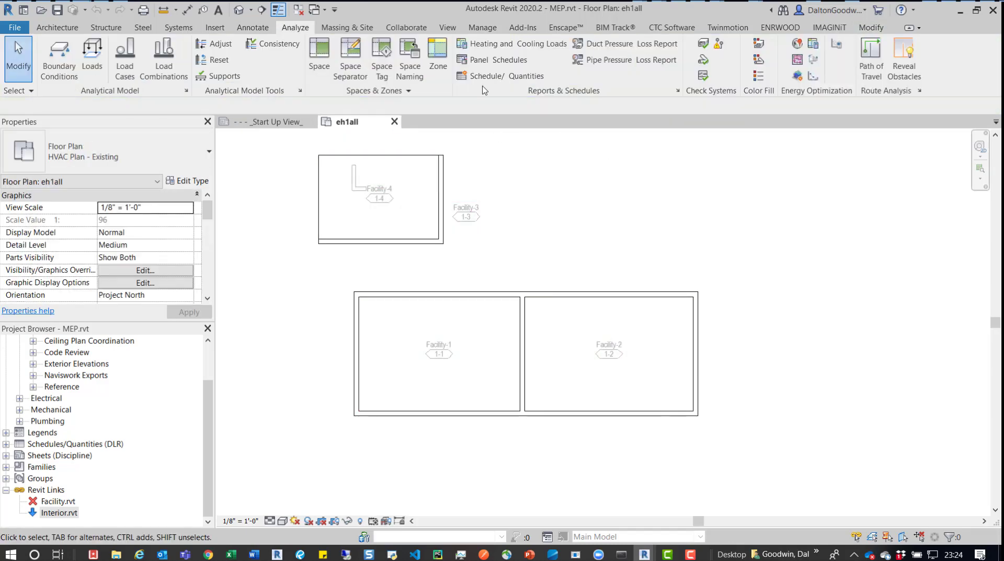
pyautogui.click(409, 60)
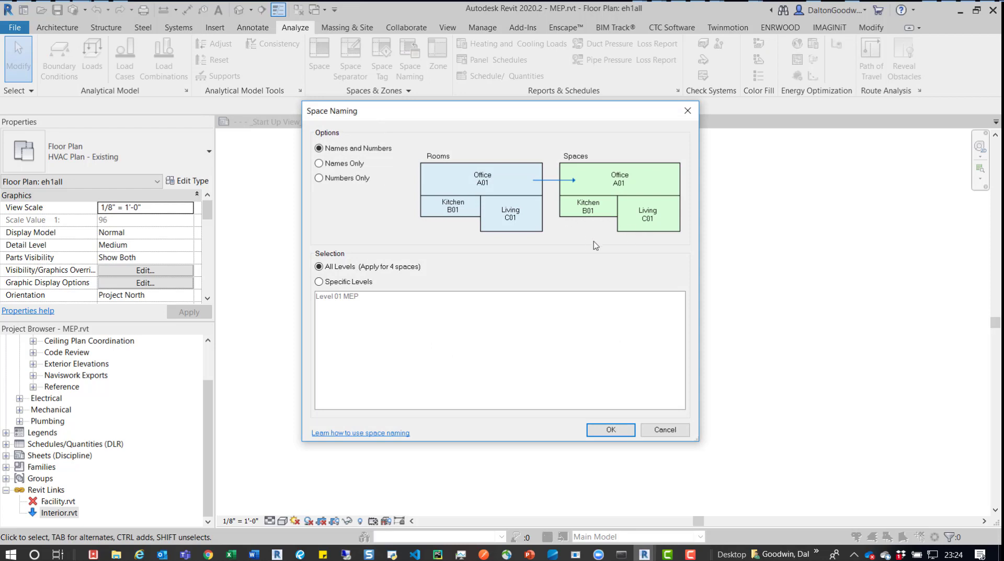
pyautogui.press('Return')
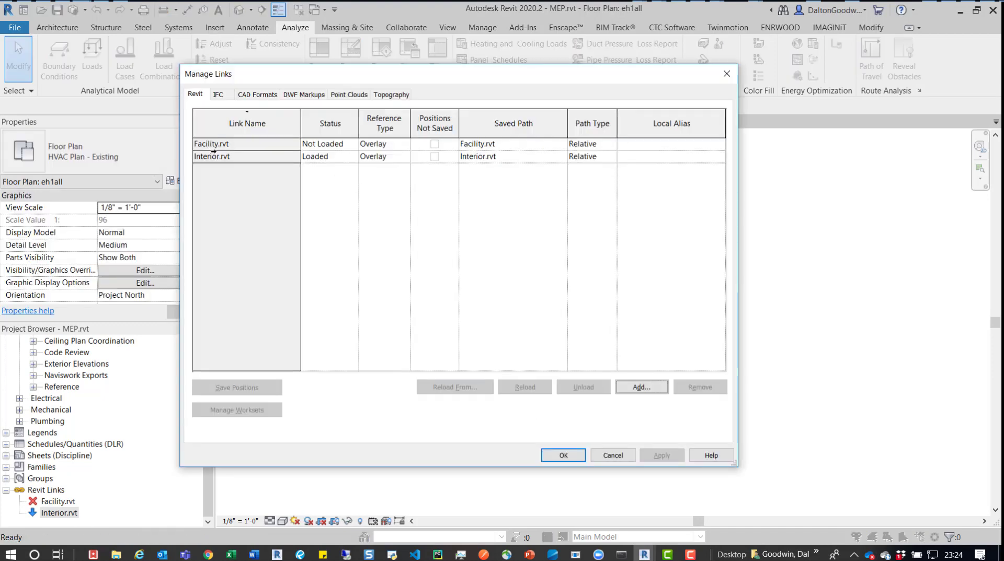
# Reload the unloaded Facility.rvt link in Manage Links and confirm with OK
pyautogui.click(214, 146)
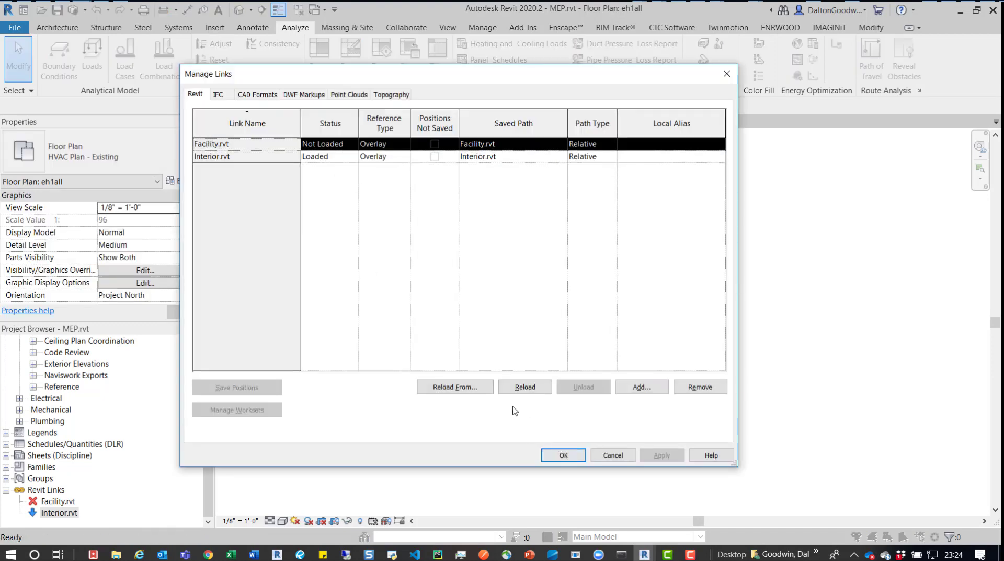
pyautogui.click(522, 393)
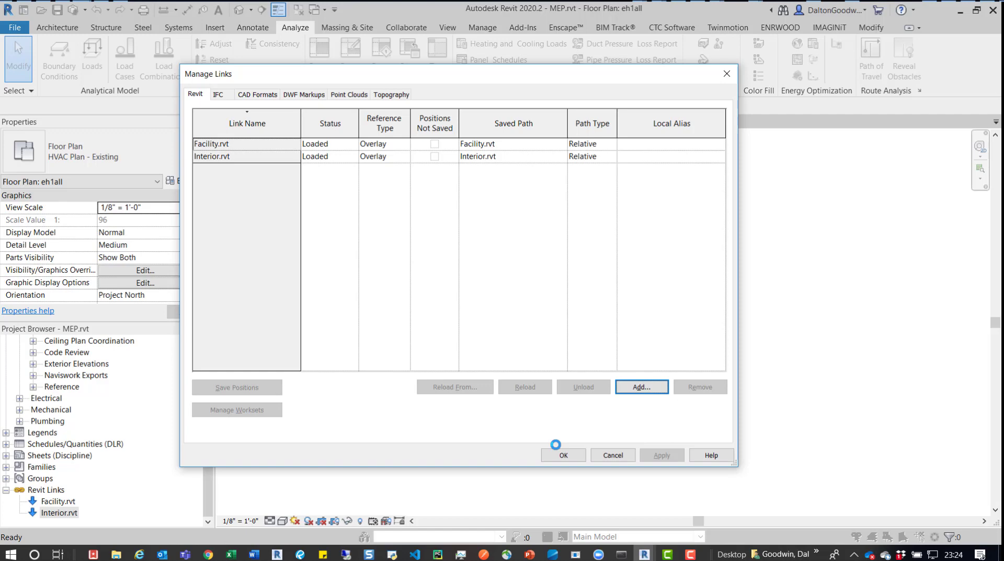
pyautogui.click(562, 455)
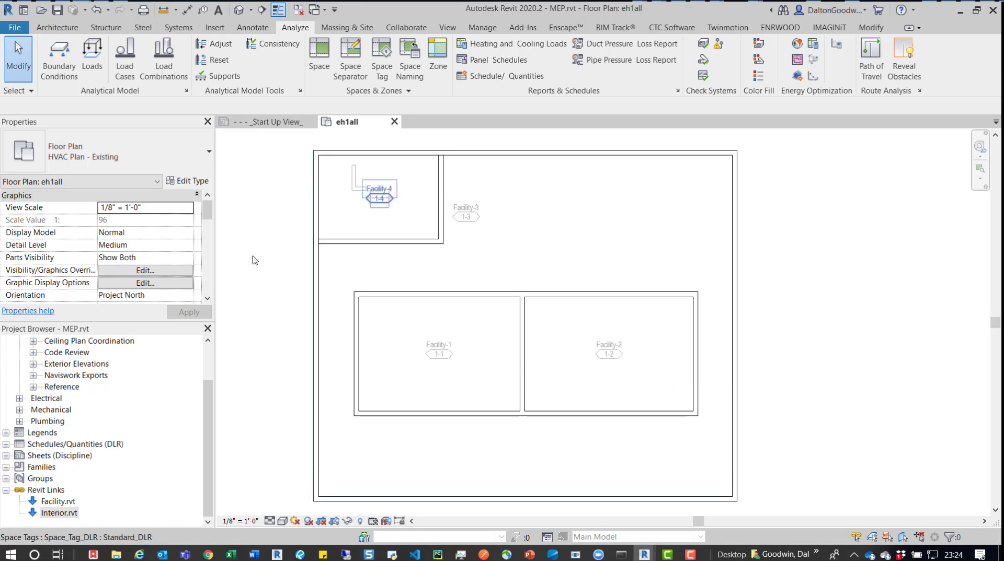
pyautogui.click(59, 501)
pyautogui.click(59, 514)
pyautogui.click(60, 502)
pyautogui.click(61, 514)
pyautogui.click(61, 503)
pyautogui.click(60, 514)
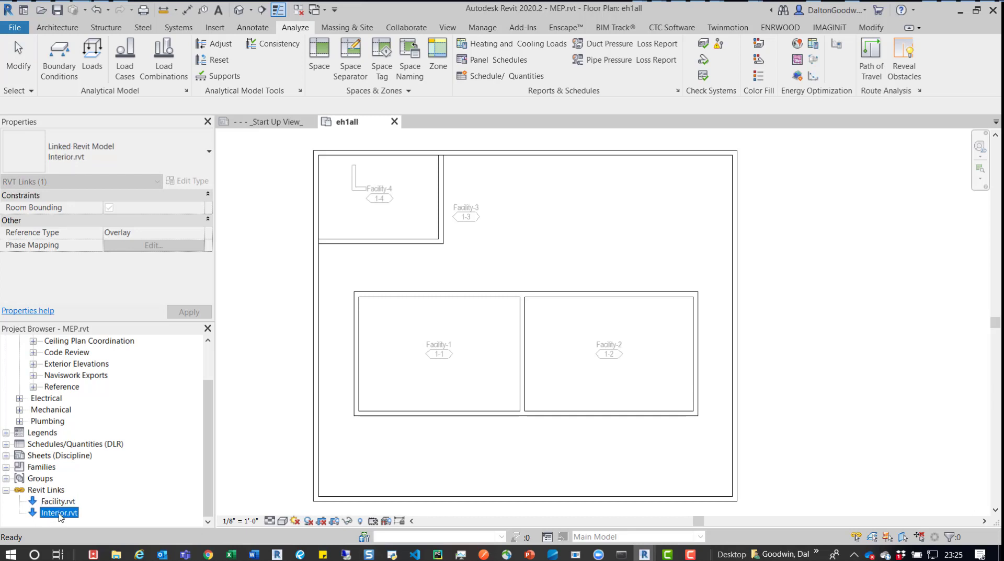
pyautogui.click(60, 502)
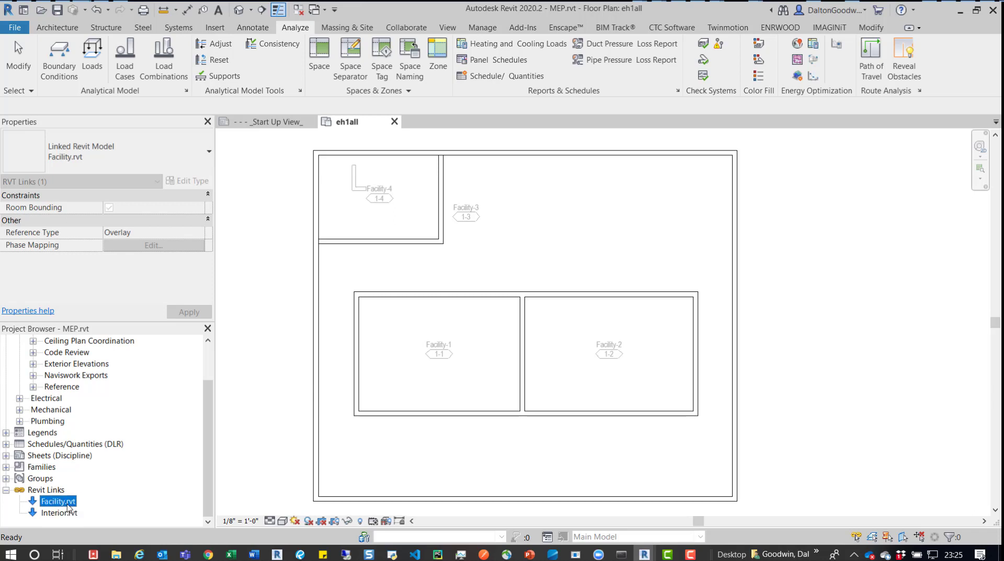
pyautogui.rightClick(68, 506)
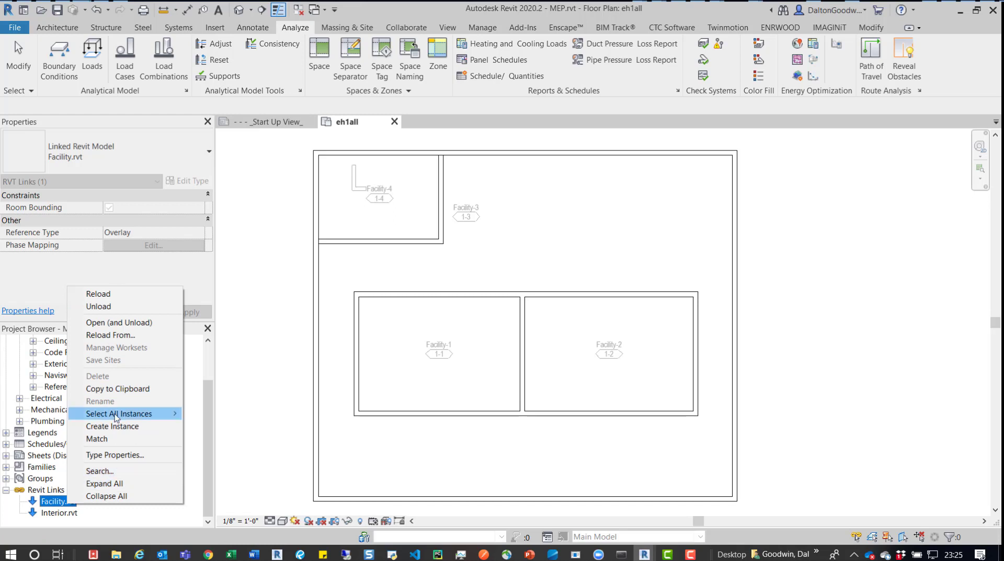
pyautogui.moveTo(116, 417)
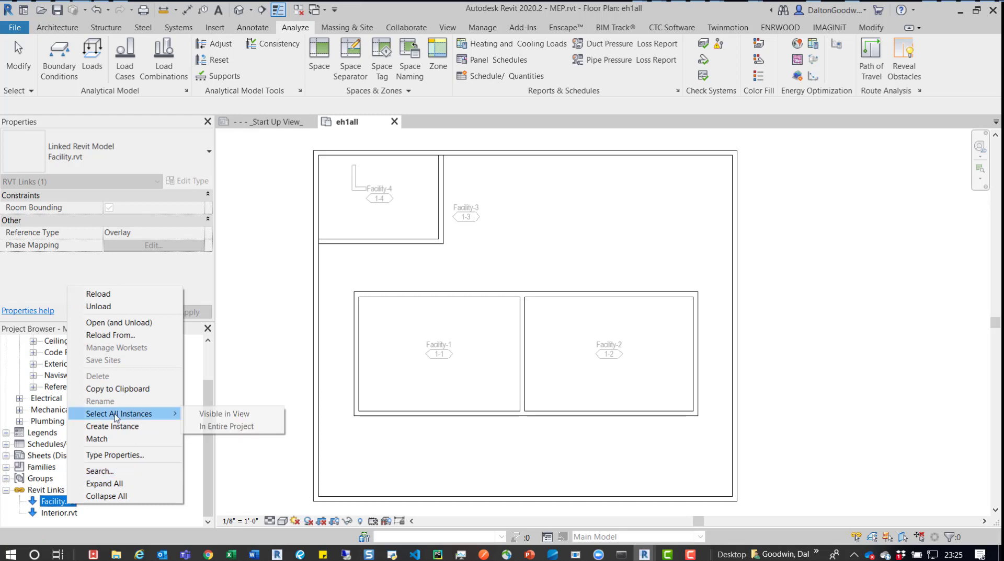
pyautogui.click(210, 428)
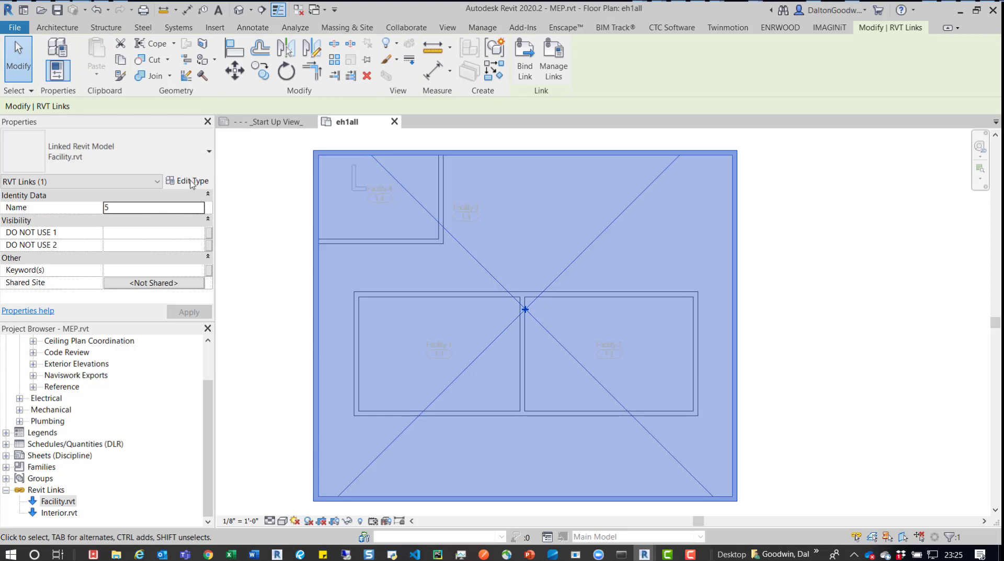
pyautogui.click(182, 182)
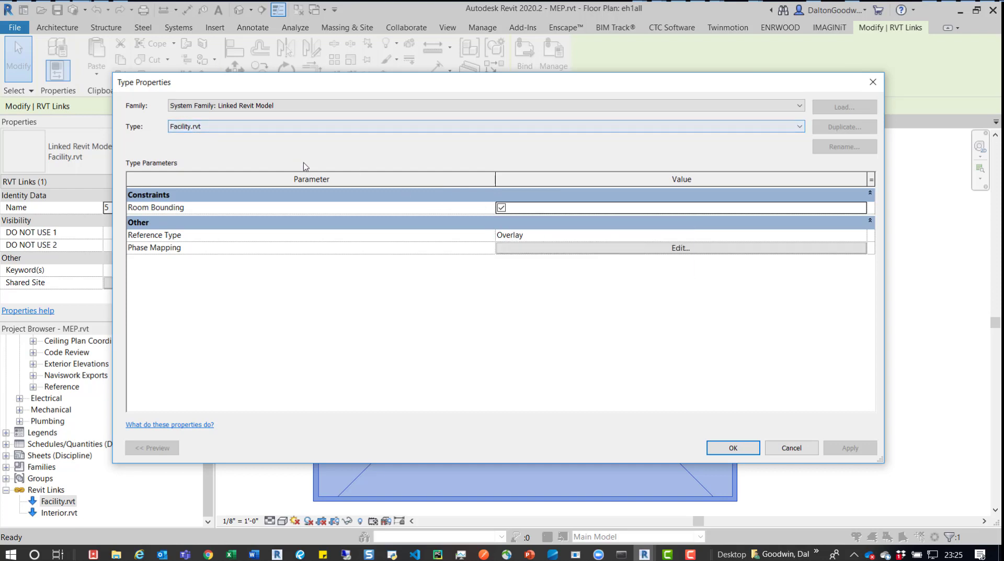
pyautogui.click(873, 83)
pyautogui.click(269, 233)
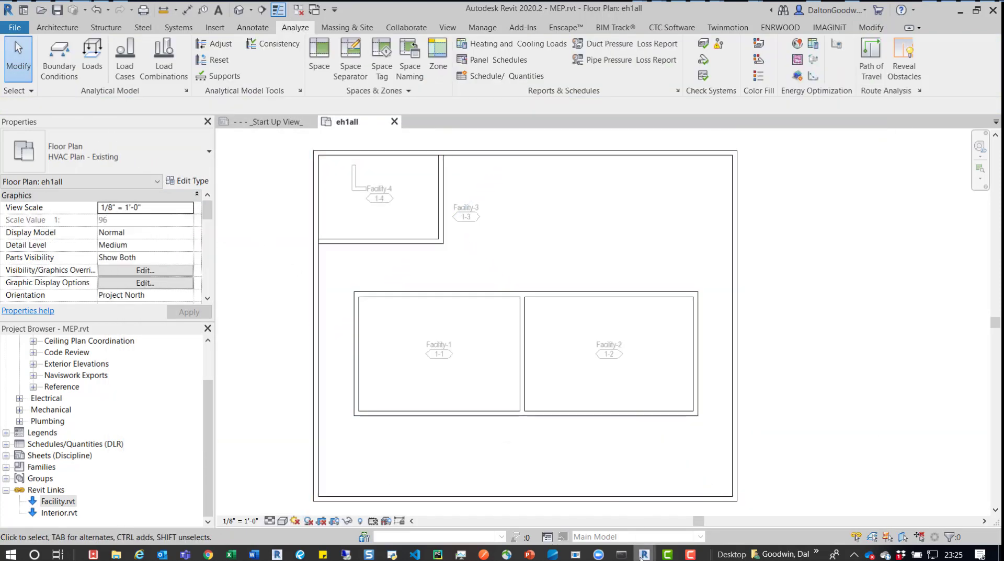
# Check the Facility.rvt room's properties, then switch to the Interior.rvt Level 1 plan
pyautogui.moveTo(642, 557)
pyautogui.click(708, 504)
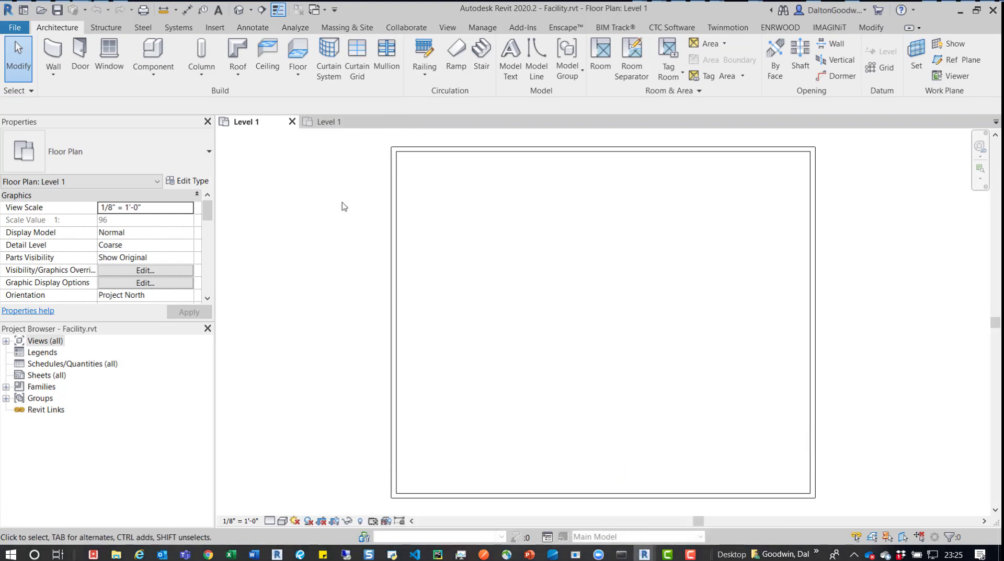
pyautogui.click(583, 281)
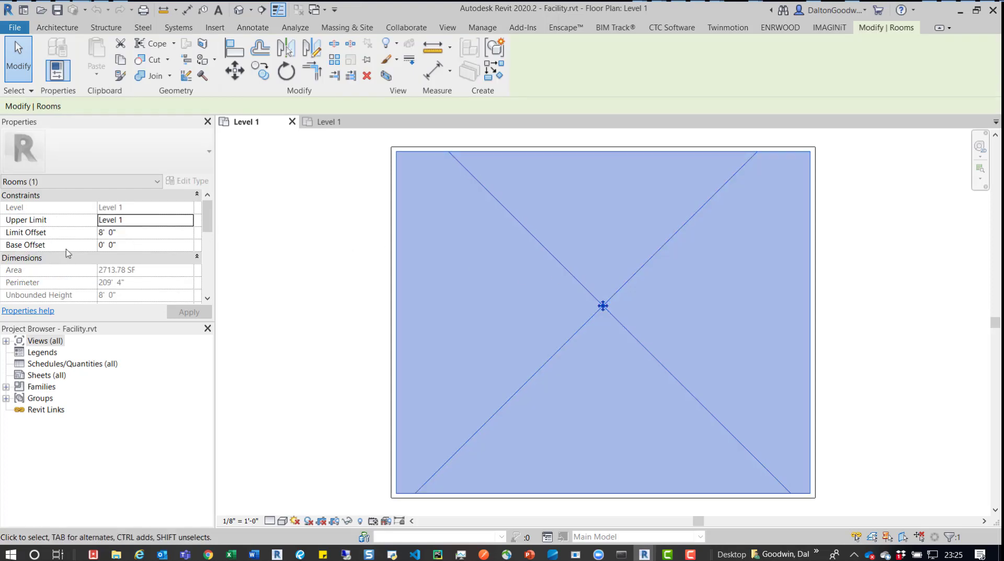
pyautogui.scroll(-4, 74, 248)
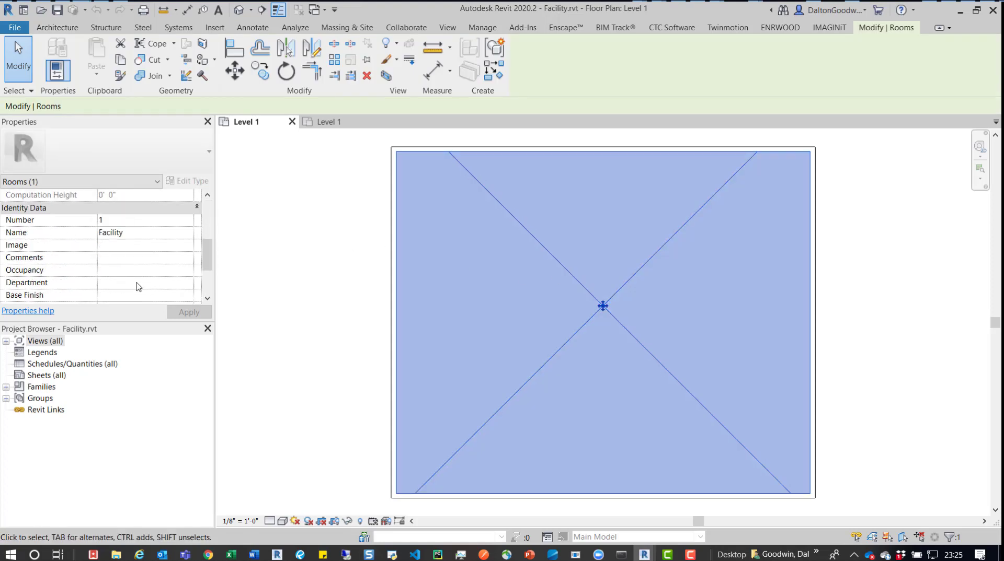
pyautogui.click(305, 239)
pyautogui.click(330, 122)
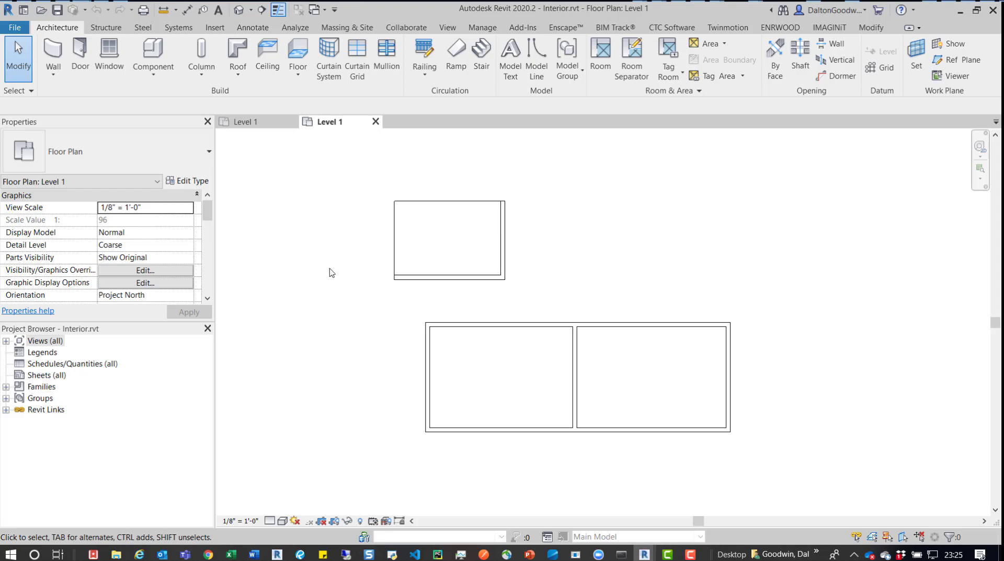
# Review the Lobby, Office1 and Office2 room numbers, then set the Lobby number to 2
pyautogui.click(445, 248)
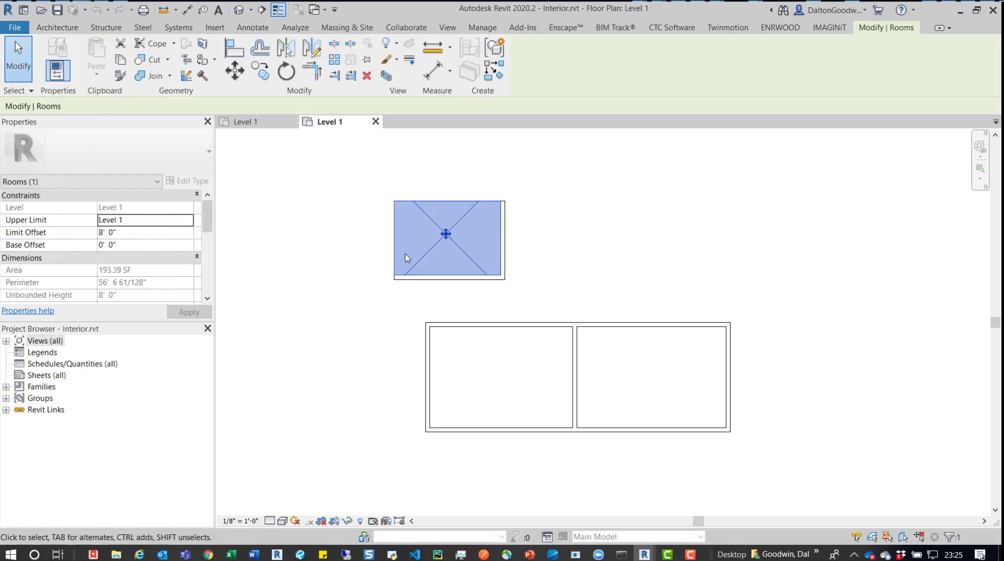
pyautogui.scroll(-3, 146, 246)
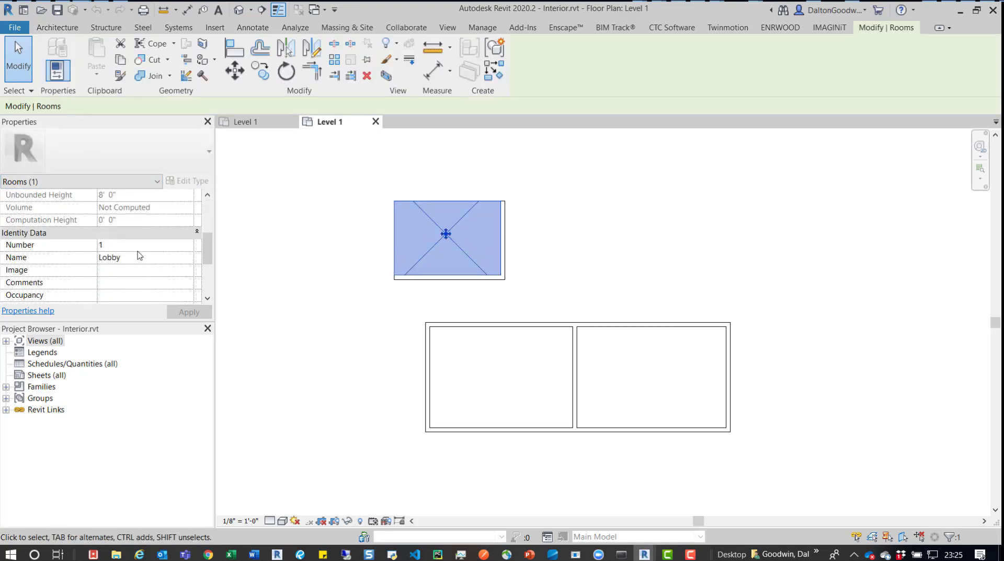
pyautogui.click(484, 367)
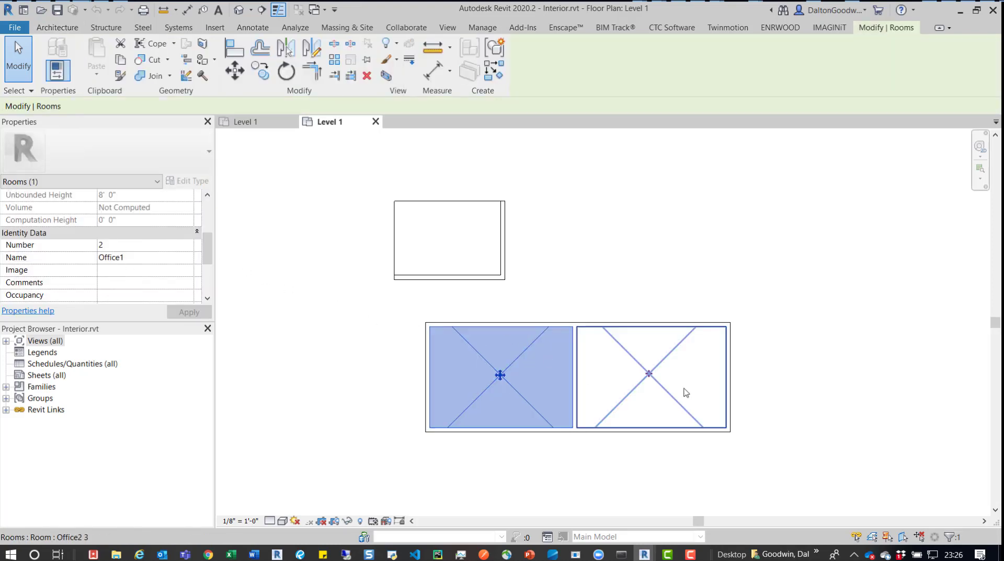
pyautogui.click(639, 367)
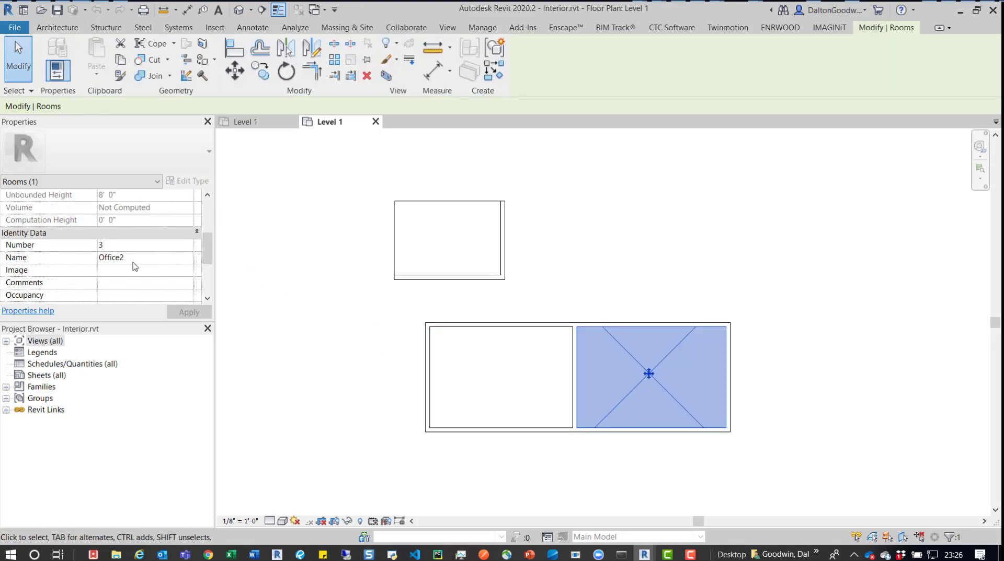
pyautogui.click(675, 214)
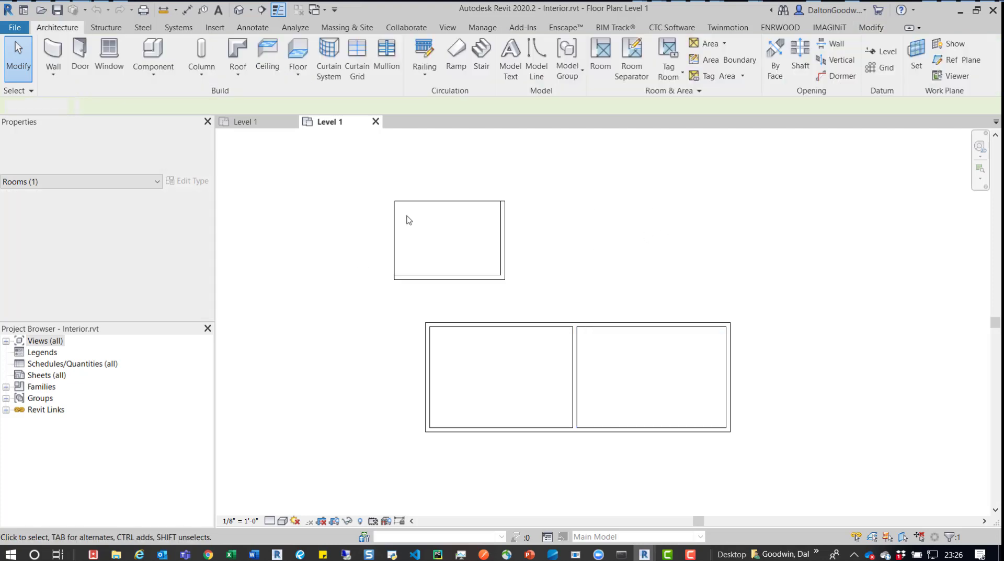
pyautogui.click(444, 233)
pyautogui.click(130, 249)
pyautogui.write('2')
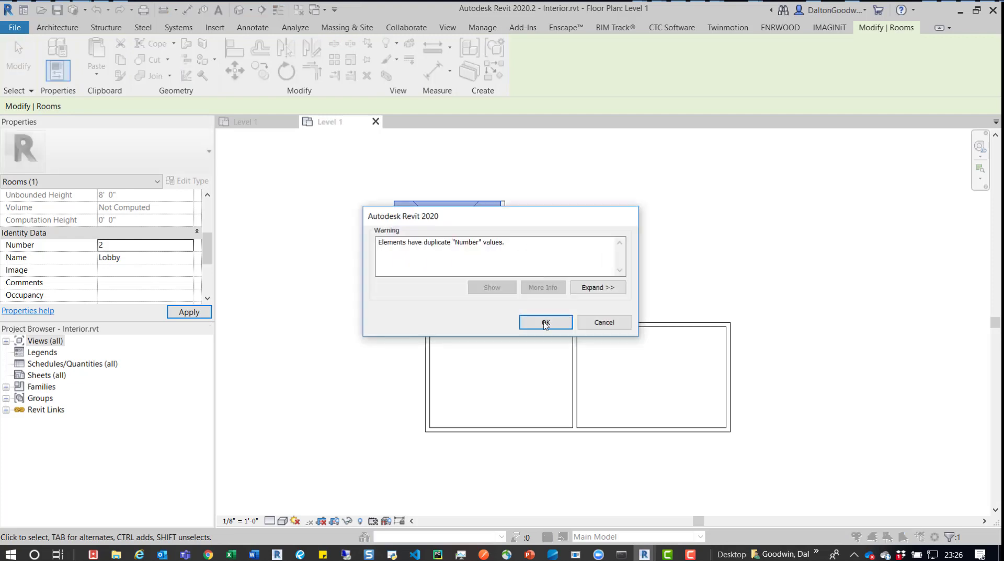
pyautogui.click(541, 326)
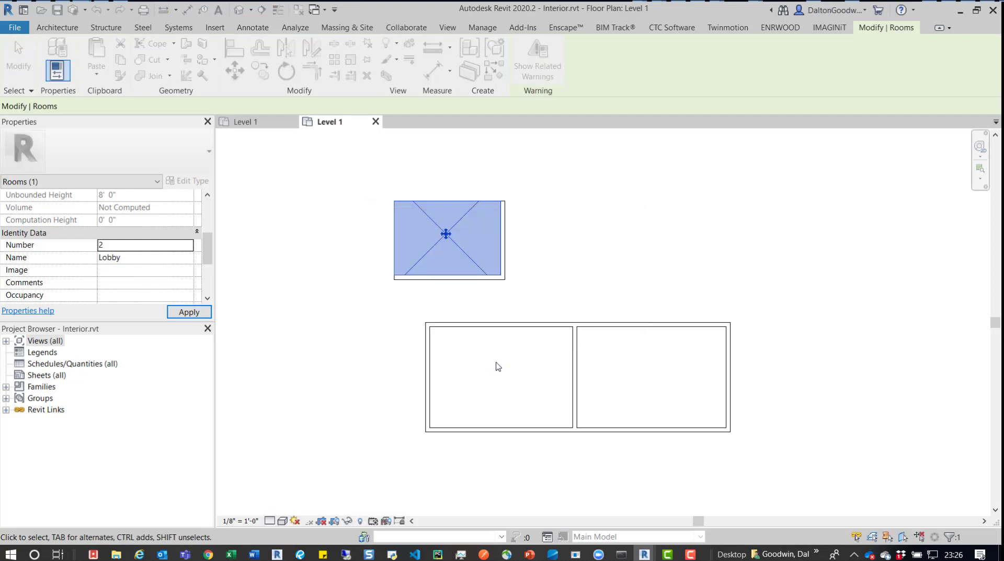
# Renumber Office1 to 3 and Office2 to 4, then save the Interior model
pyautogui.click(495, 374)
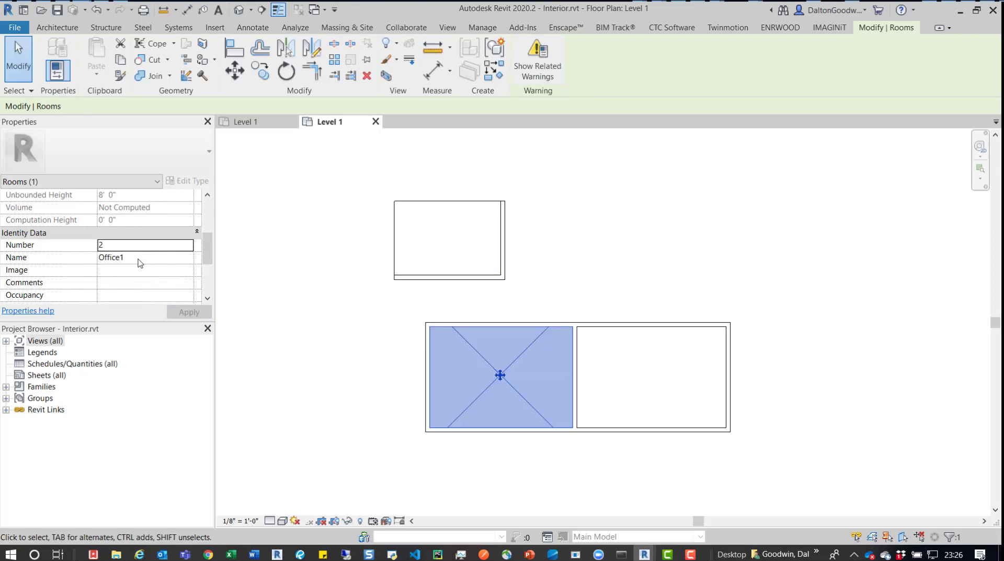
pyautogui.click(120, 245)
pyautogui.write('3')
pyautogui.click(537, 323)
pyautogui.click(628, 355)
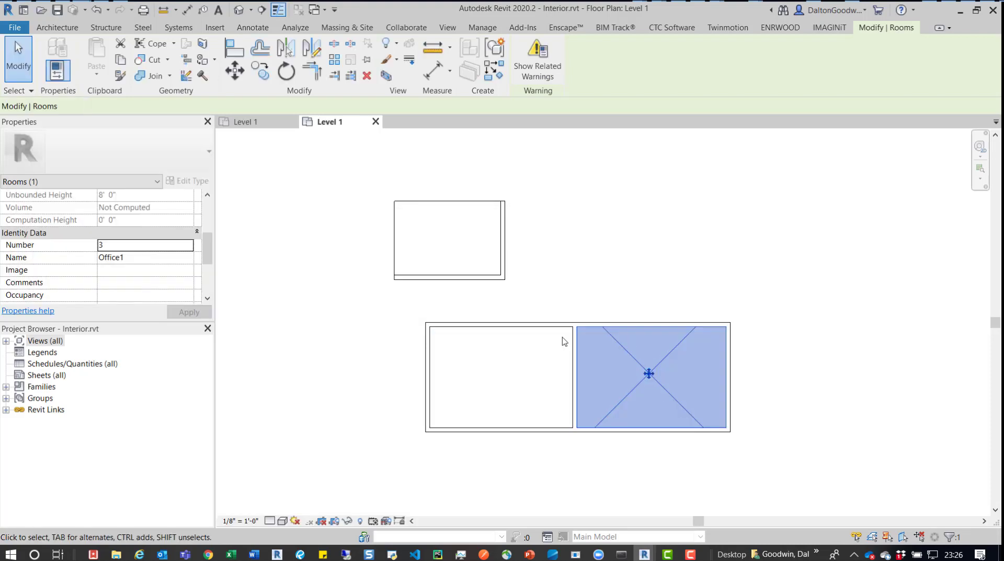
pyautogui.click(141, 245)
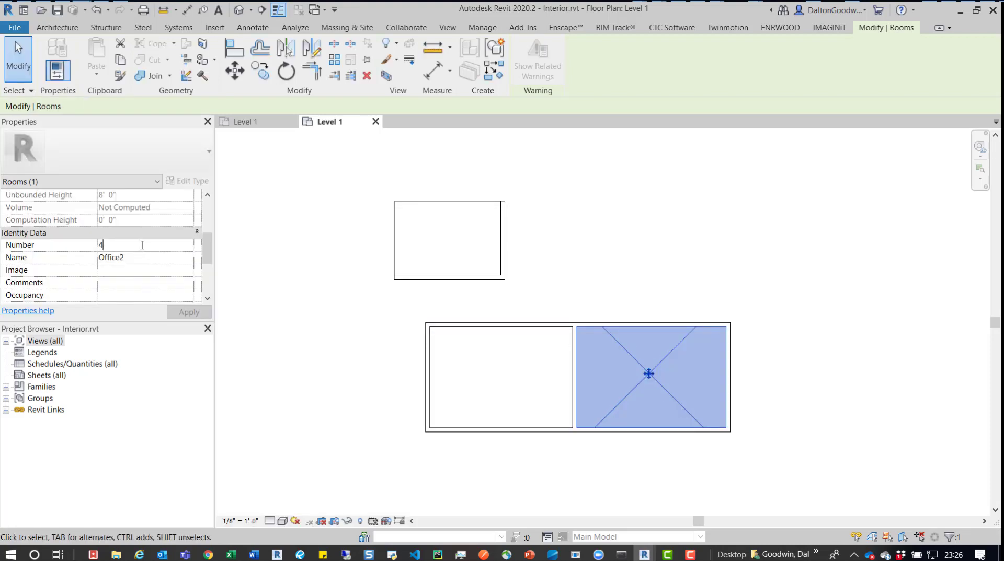
pyautogui.write('4')
pyautogui.click(601, 235)
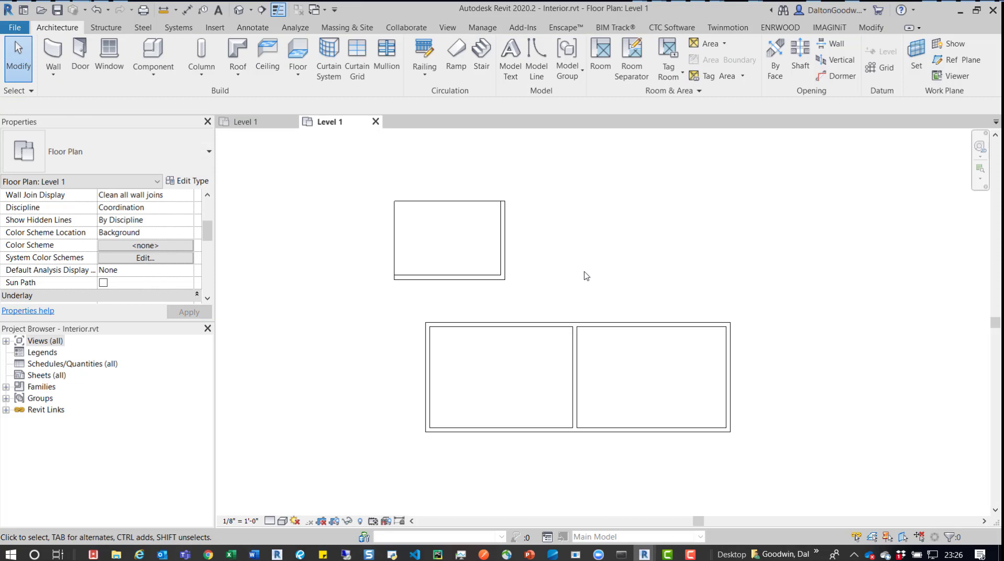
pyautogui.click(57, 10)
# Minimize the Interior window and reload the Interior.rvt link through Manage Links (ML)
pyautogui.click(961, 10)
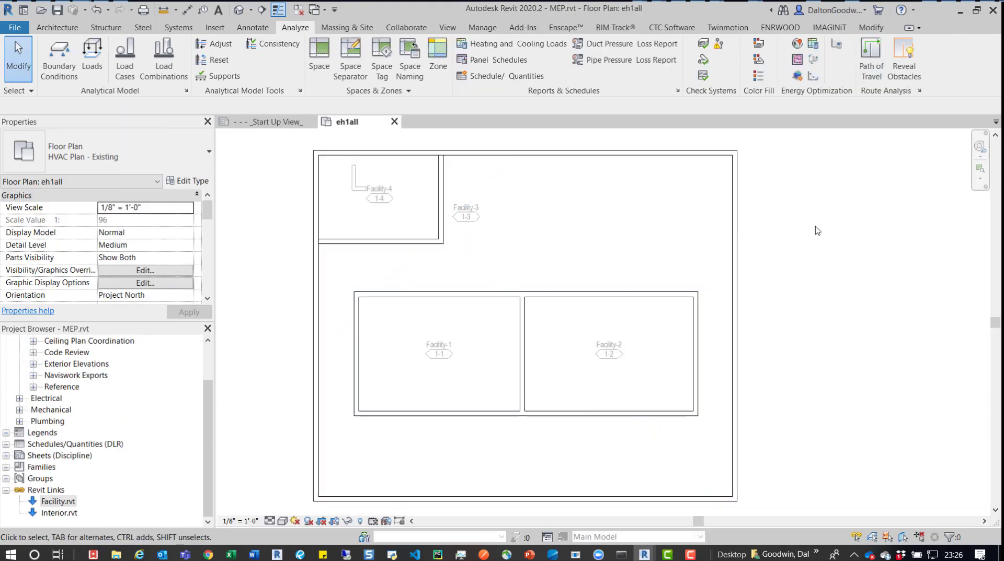
pyautogui.press('m')
pyautogui.press('l')
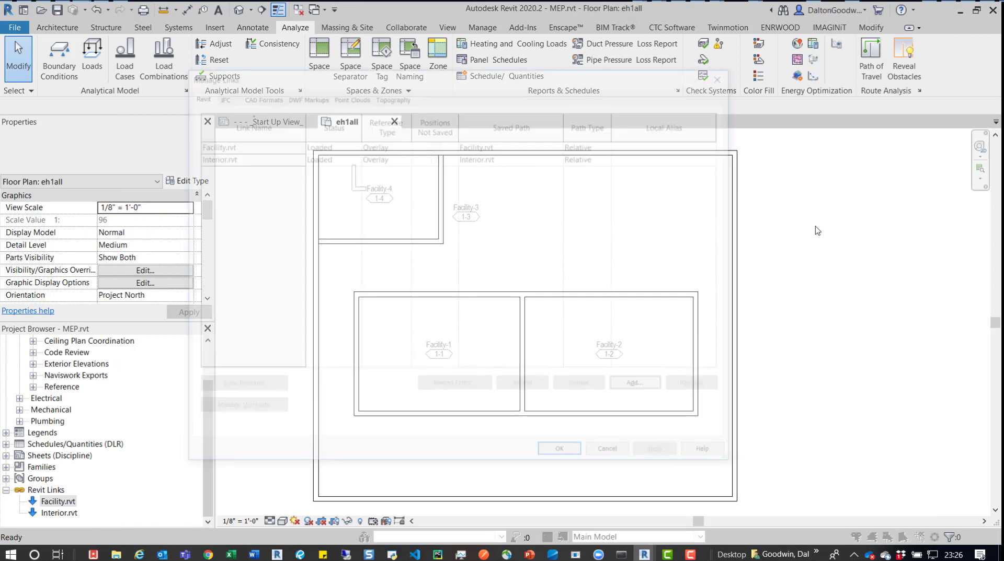
pyautogui.click(218, 155)
pyautogui.click(524, 387)
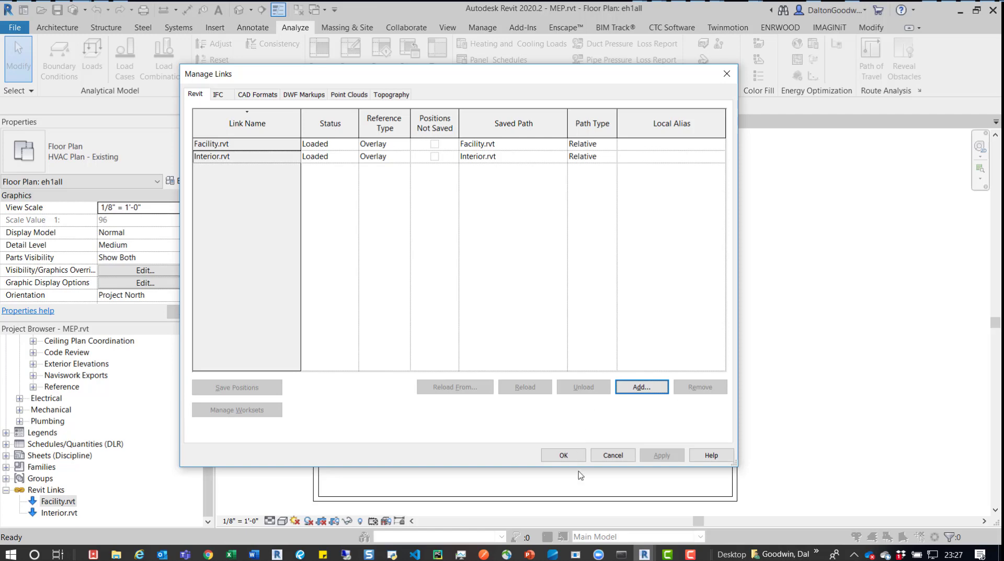
pyautogui.press('Return')
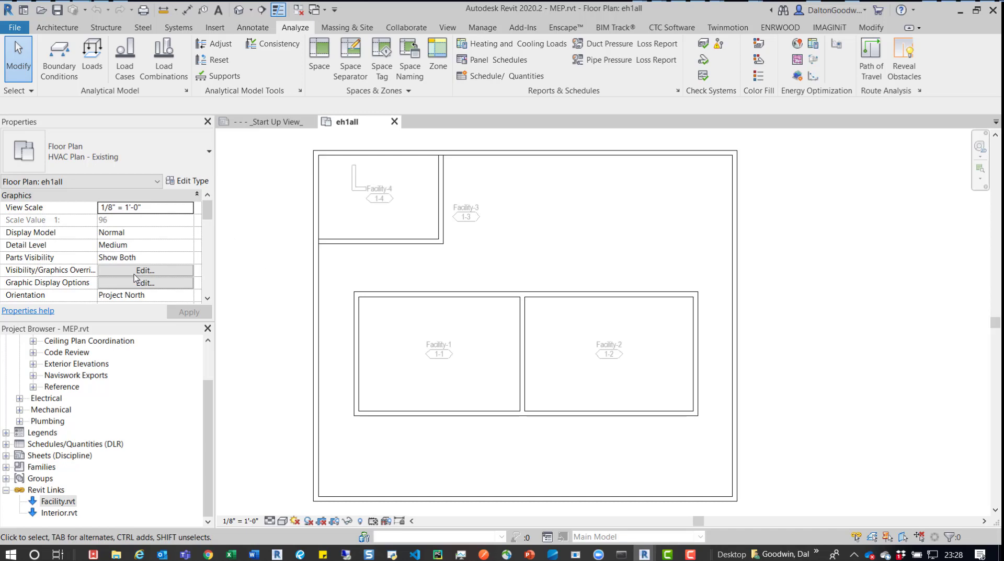
pyautogui.click(137, 271)
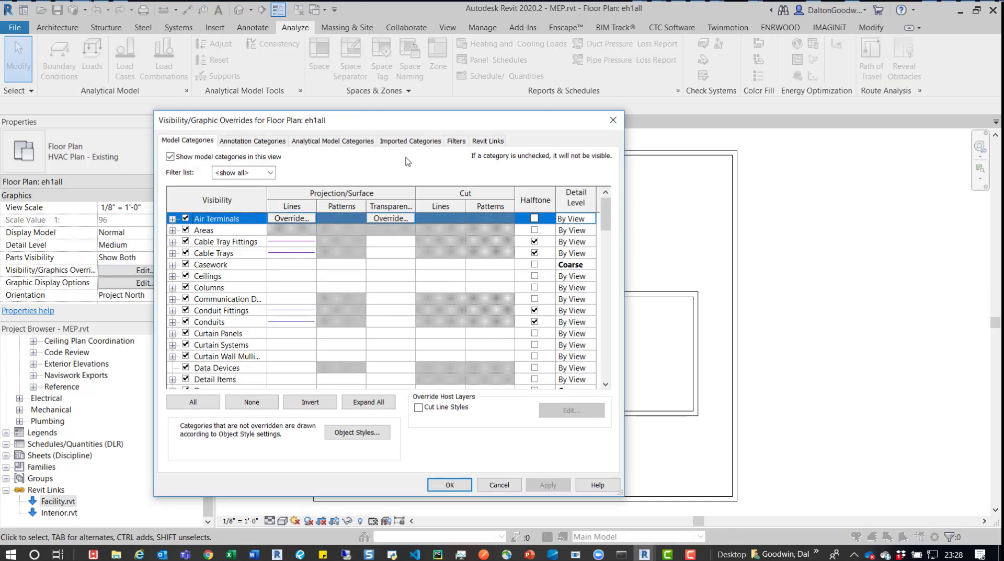
pyautogui.click(488, 141)
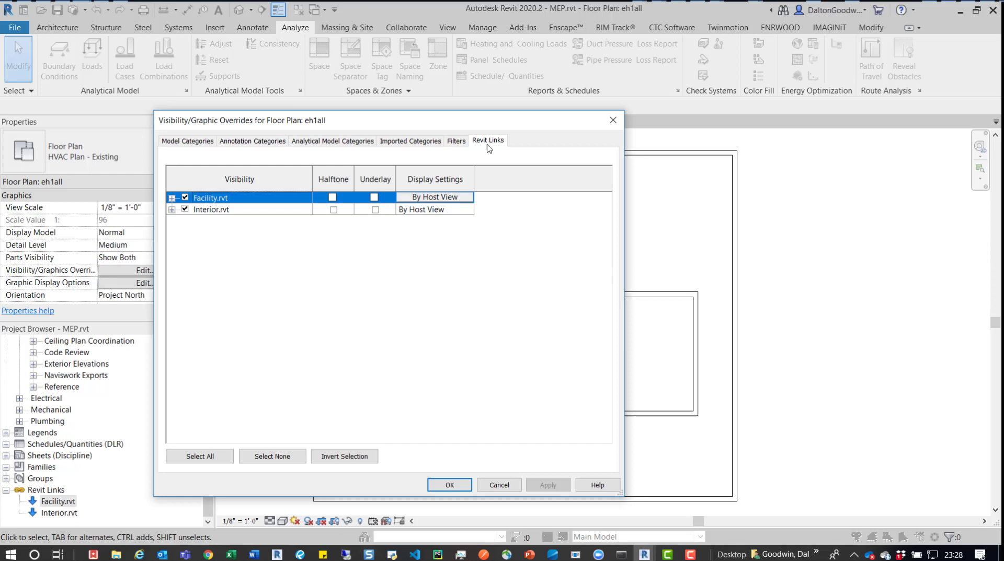
pyautogui.click(172, 198)
pyautogui.click(172, 221)
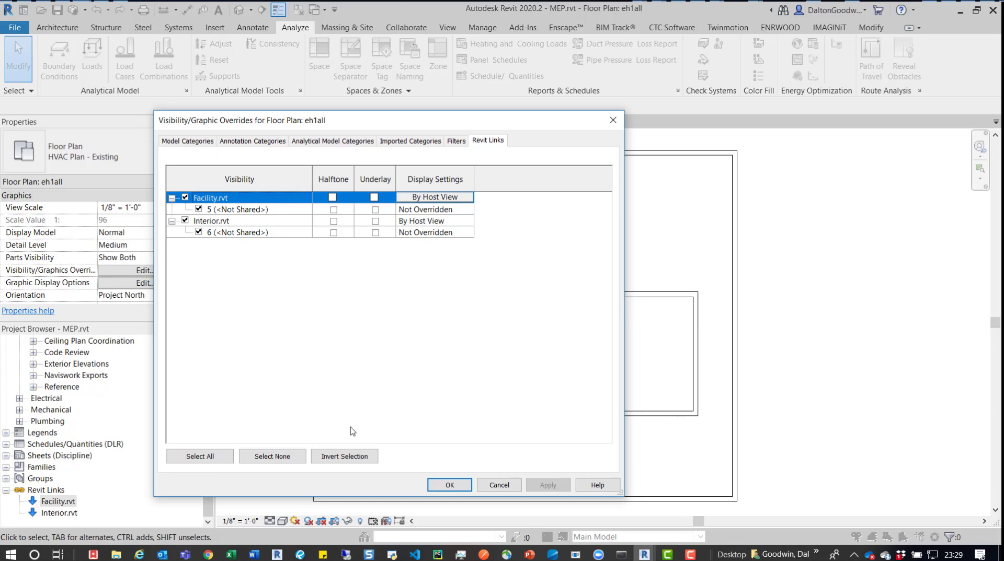
pyautogui.click(613, 120)
# Unload Facility.rvt via Manage > Manage Links, confirming and dismissing the enclosed-region warning
pyautogui.click(480, 28)
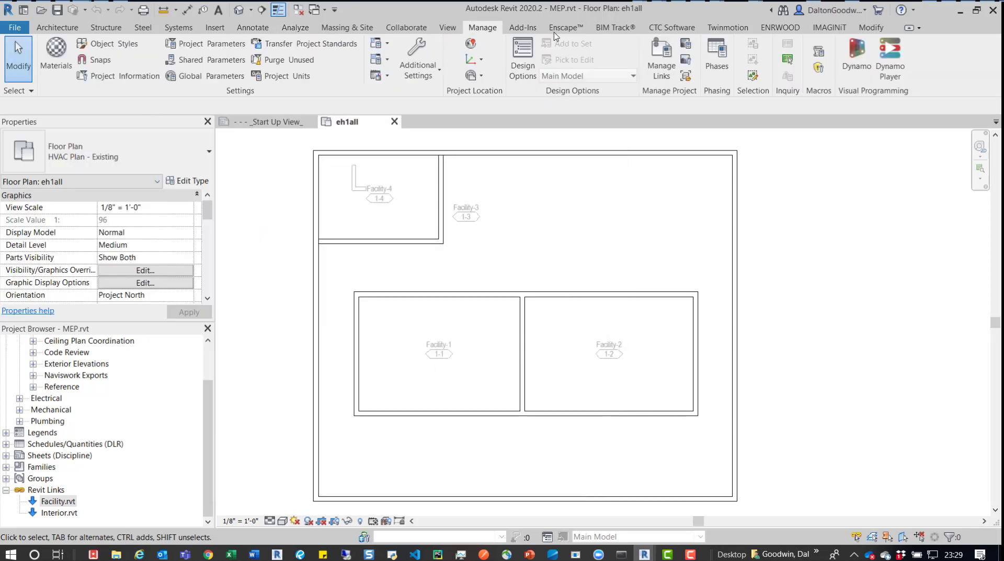
pyautogui.click(661, 66)
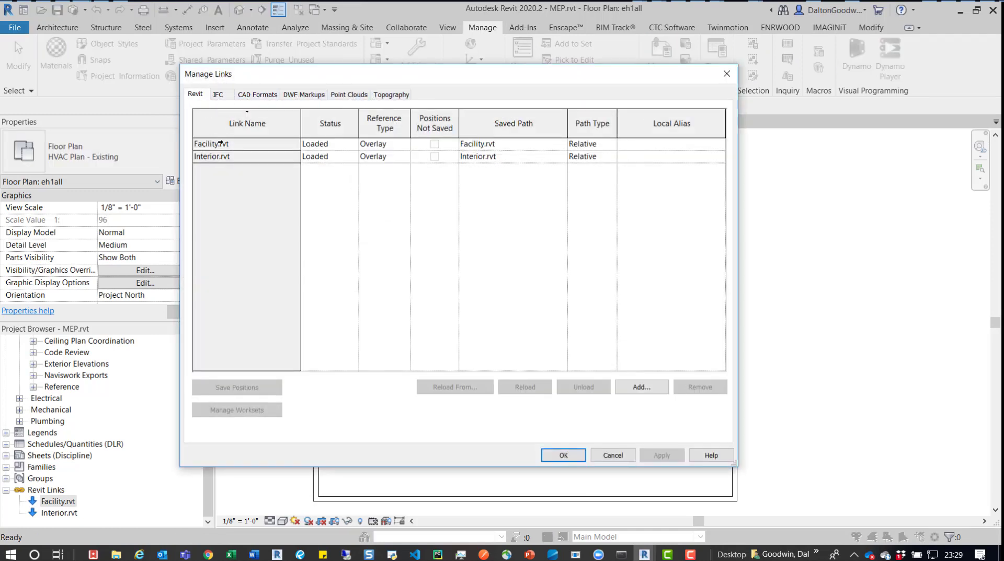
pyautogui.click(222, 144)
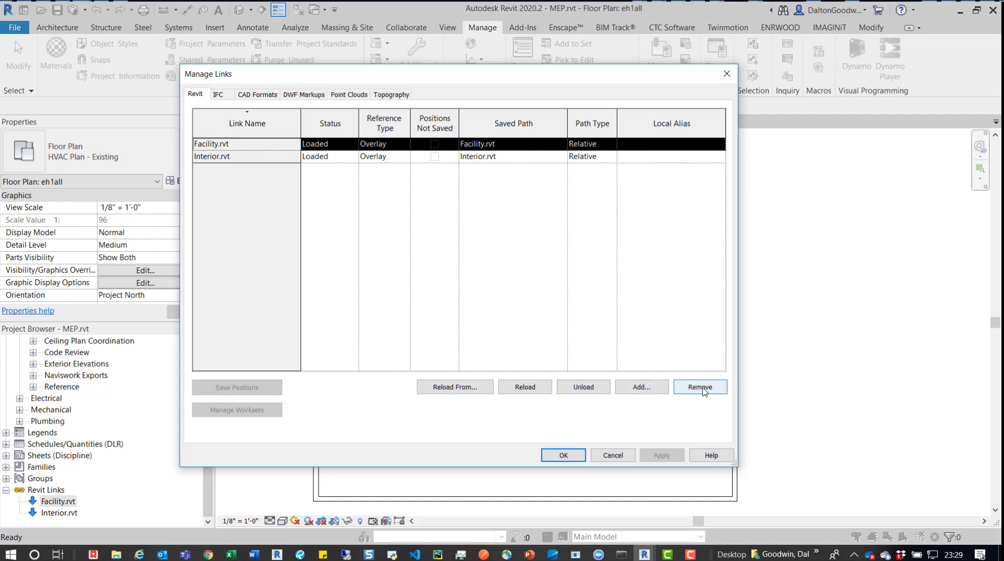
pyautogui.click(213, 156)
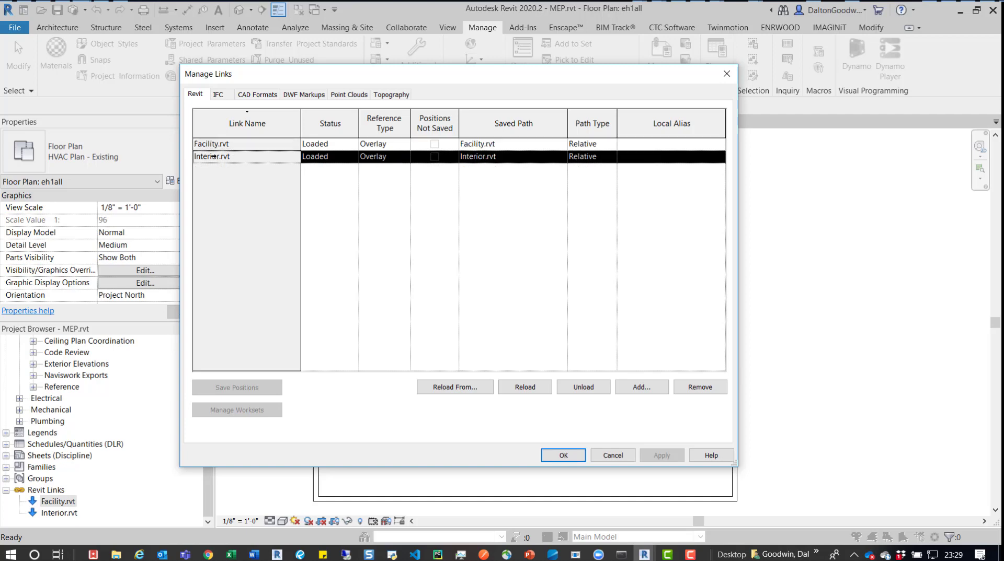
pyautogui.click(221, 142)
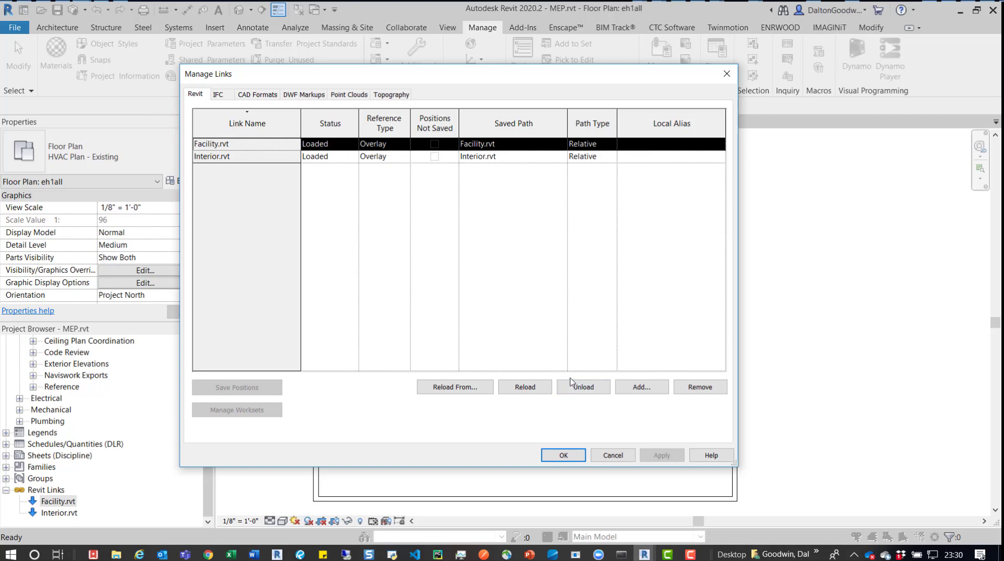
pyautogui.click(601, 389)
pyautogui.click(527, 304)
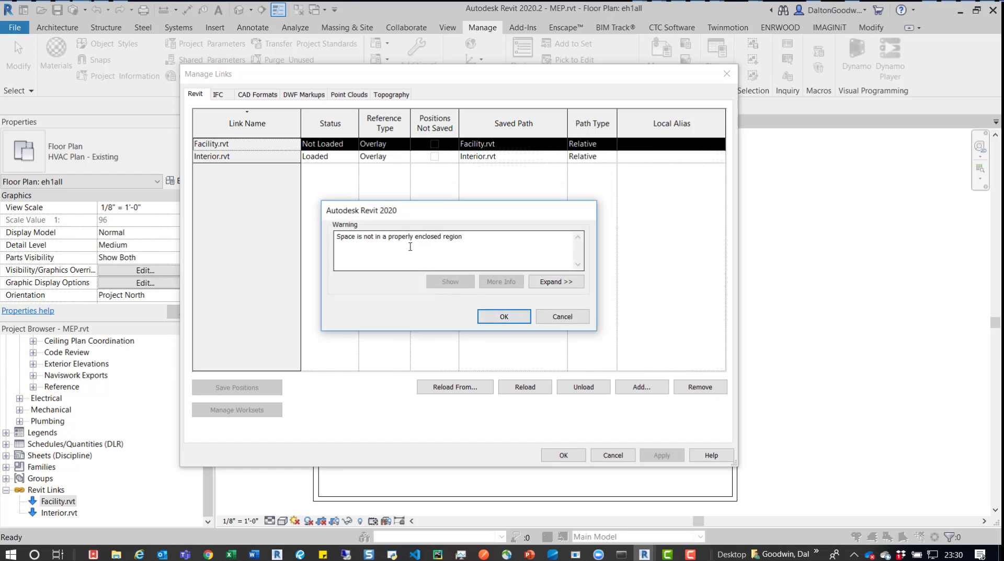
pyautogui.click(512, 320)
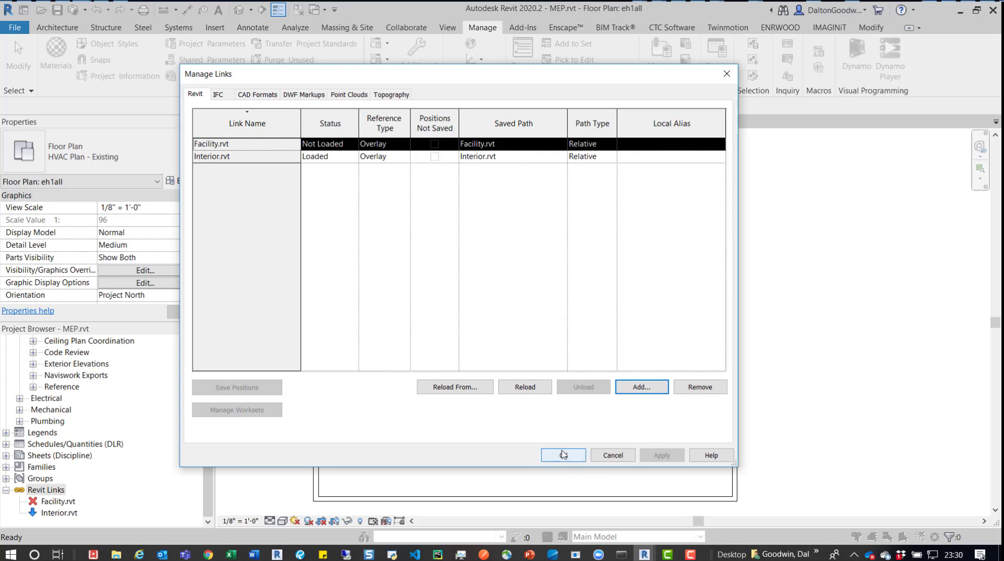
# Run Space Naming with names and numbers, giving spaces Lobby 2, Office1 3 and Office2 4
pyautogui.click(563, 455)
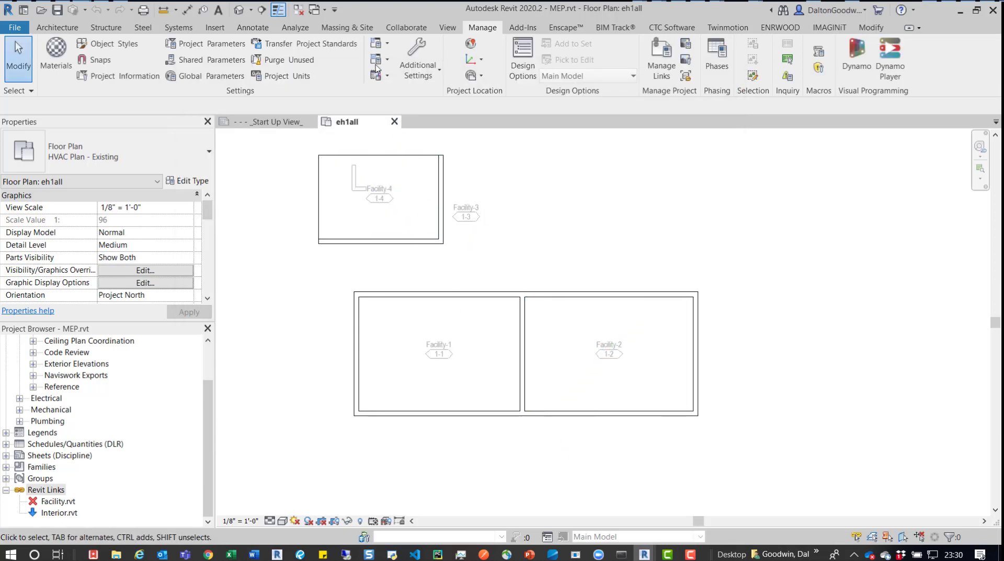
pyautogui.click(335, 28)
pyautogui.click(305, 30)
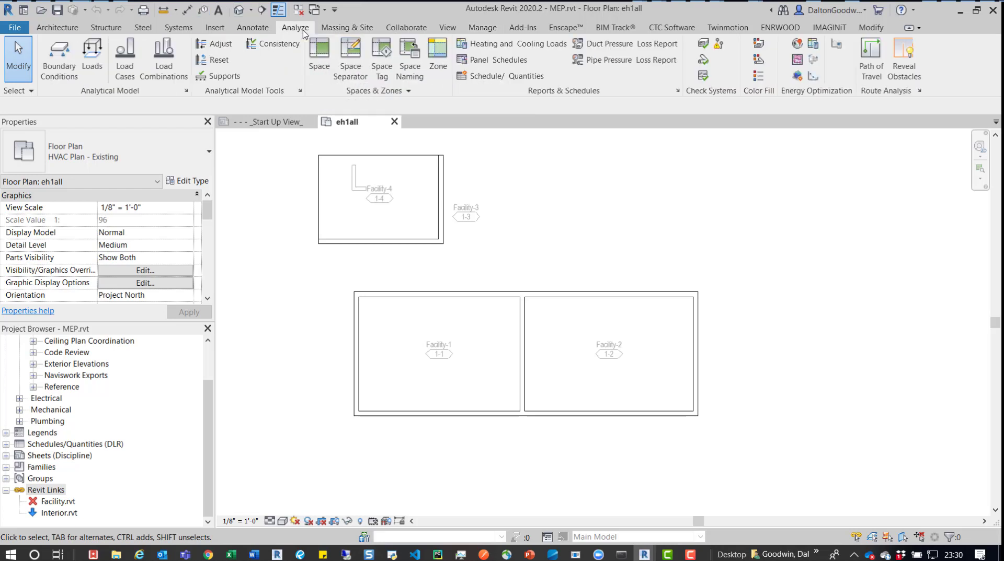
pyautogui.click(399, 52)
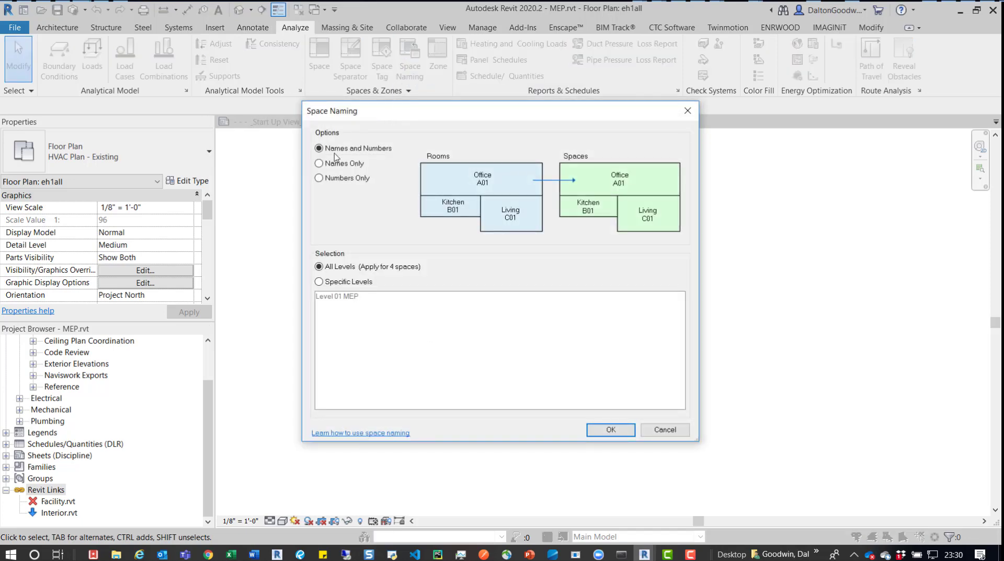
pyautogui.click(611, 430)
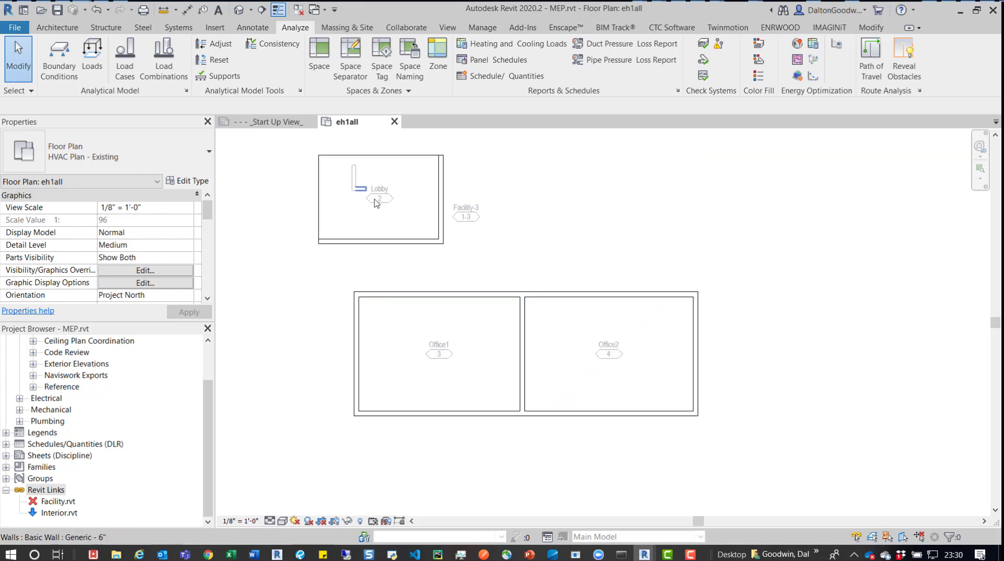
pyautogui.click(608, 354)
pyautogui.click(509, 277)
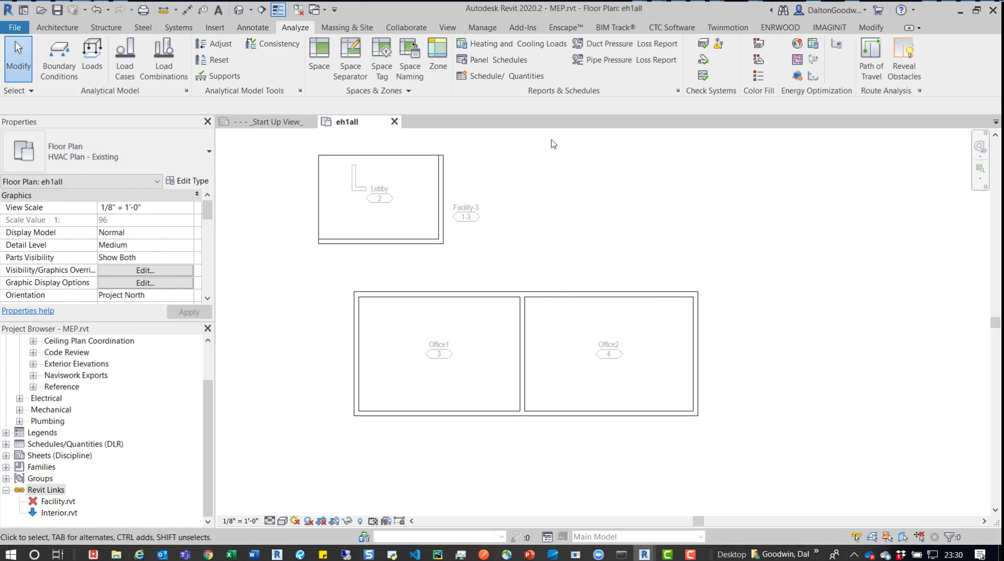
# Reload the Facility.rvt link from Manage > Manage Links and close the dialog
pyautogui.click(482, 28)
pyautogui.click(661, 73)
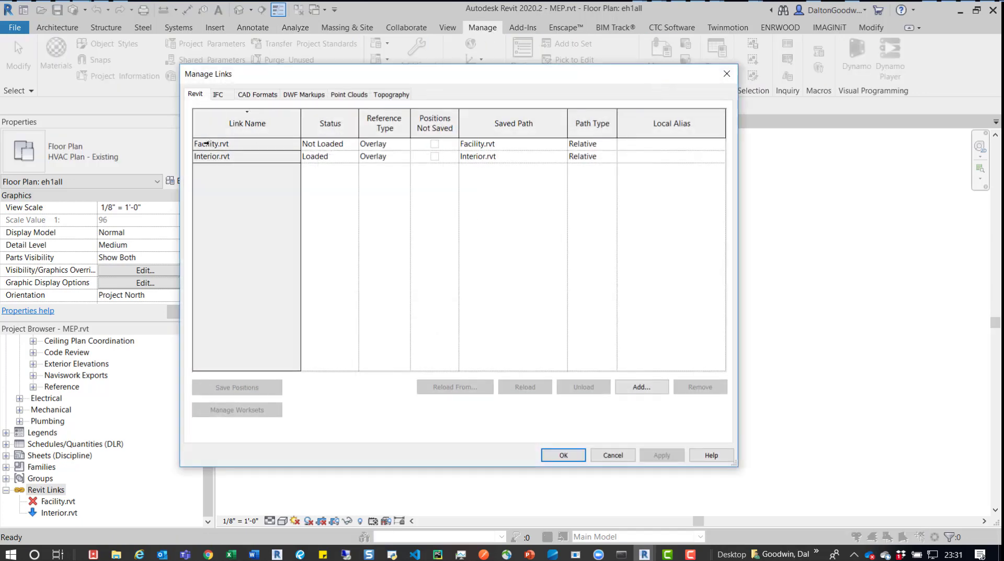
pyautogui.click(207, 143)
pyautogui.click(520, 392)
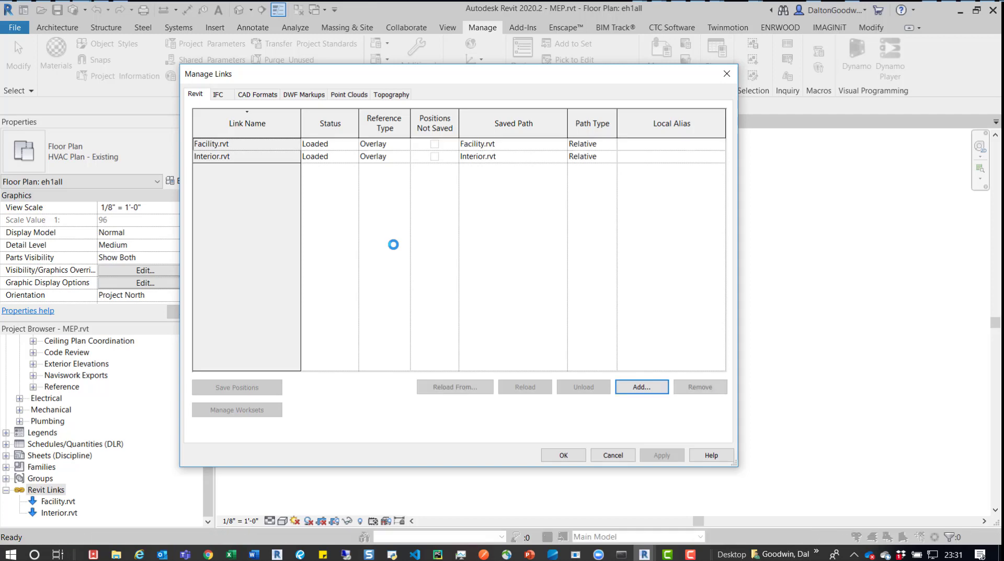
pyautogui.click(564, 455)
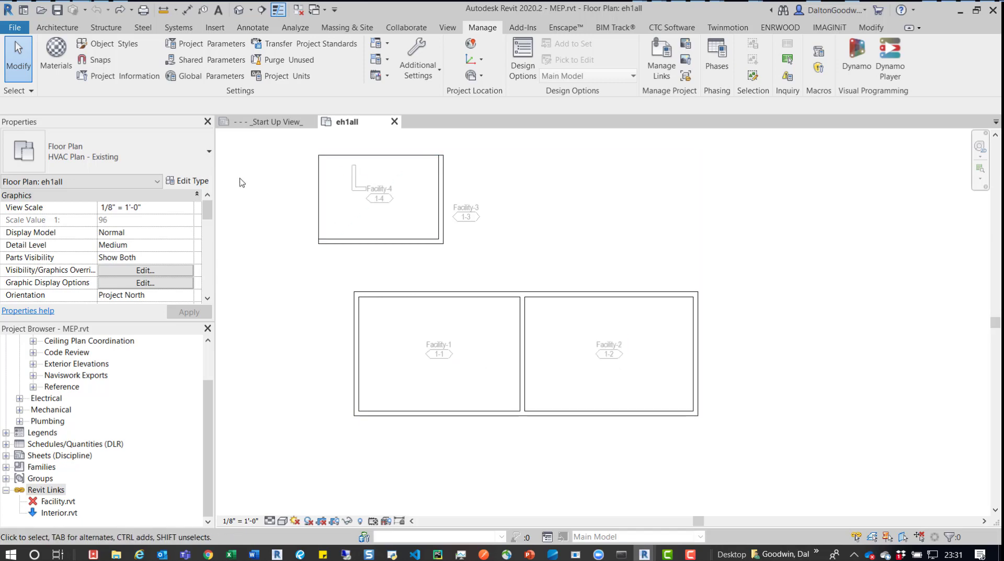
# Remove the unloaded Facility.rvt link via ML and start adding a new linked Revit model
pyautogui.press('m')
pyautogui.press('l')
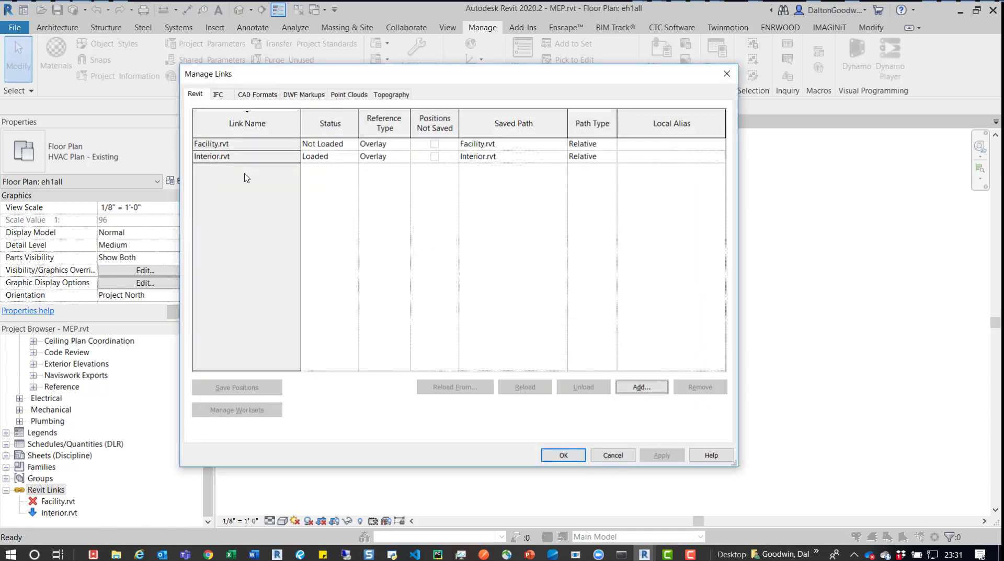
pyautogui.click(220, 146)
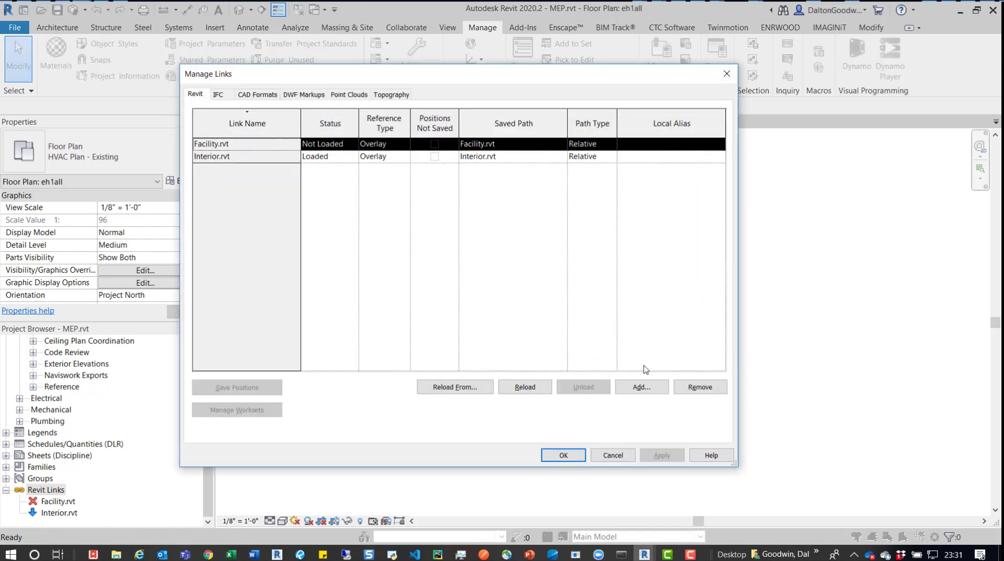
pyautogui.click(700, 387)
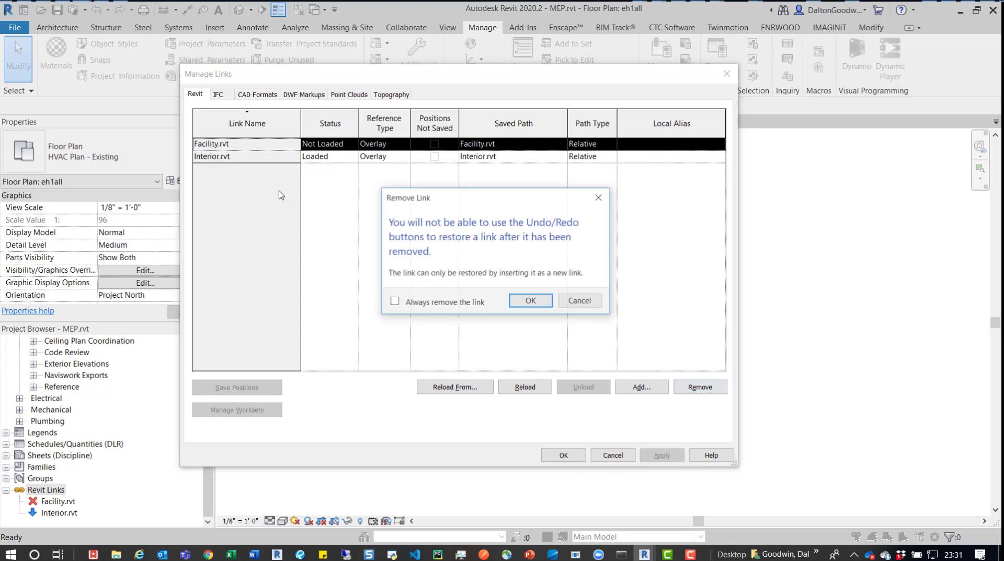
pyautogui.click(531, 302)
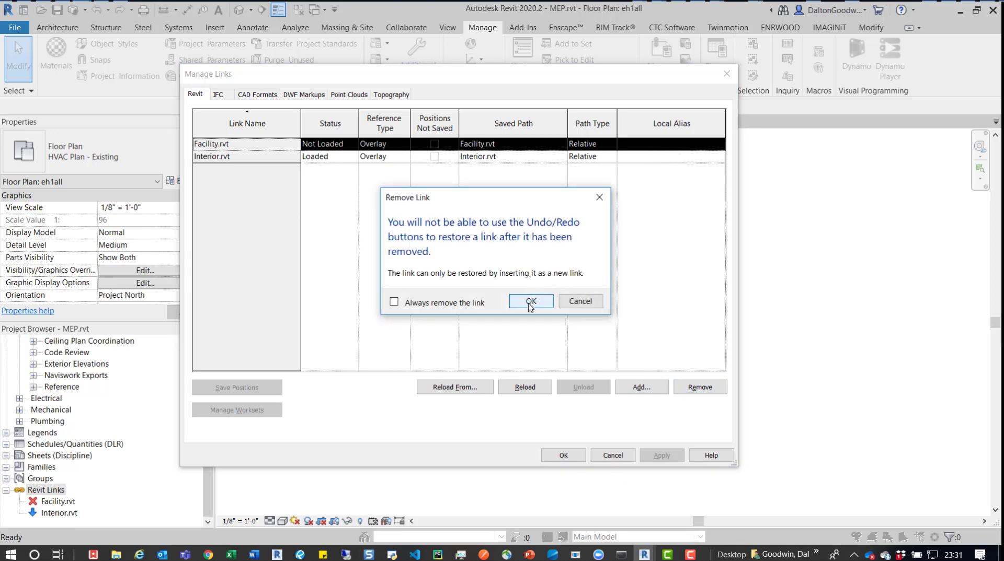
pyautogui.click(644, 389)
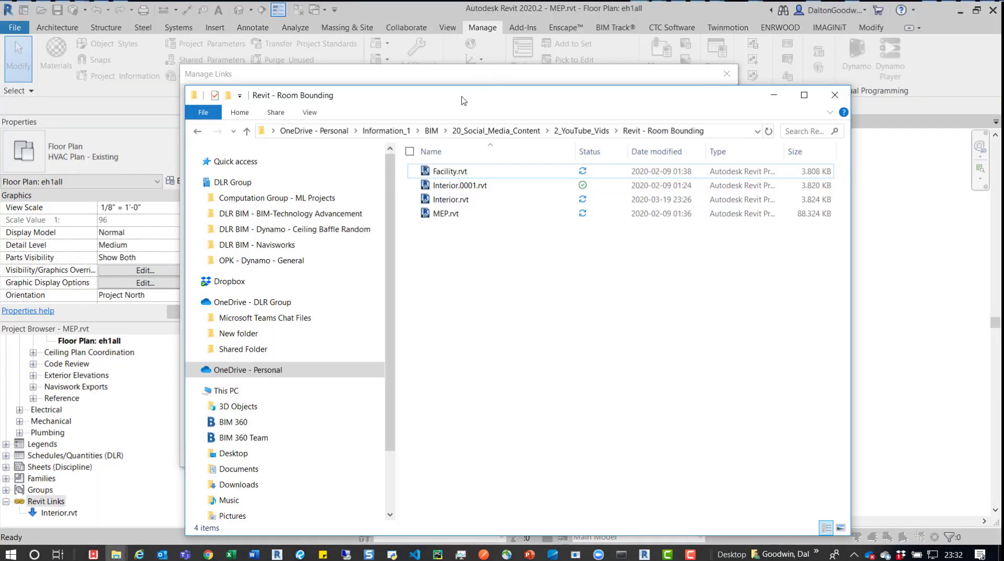
# Show the Revit - Room Bounding folder's full path, then minimize the Explorer window
pyautogui.click(715, 121)
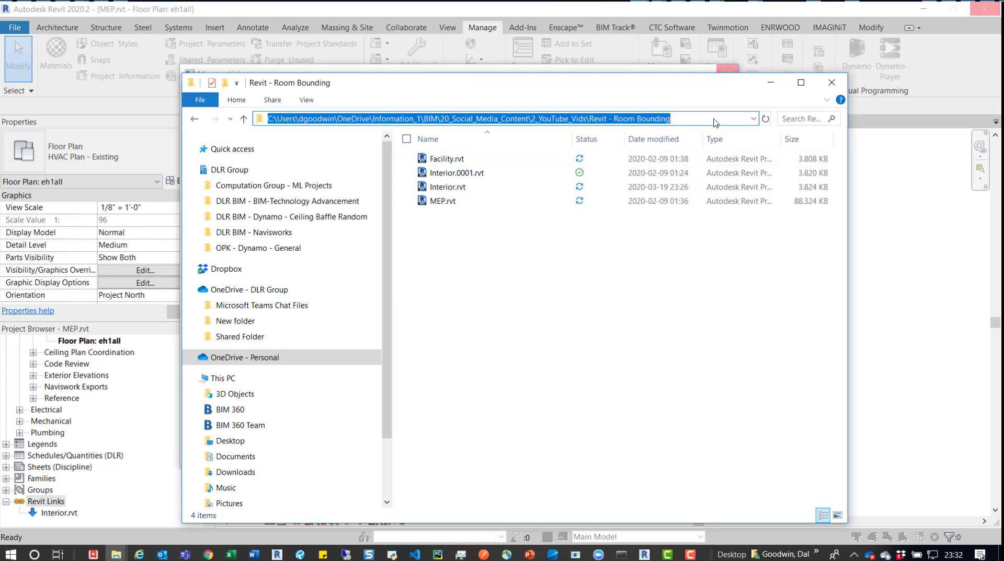
pyautogui.click(770, 82)
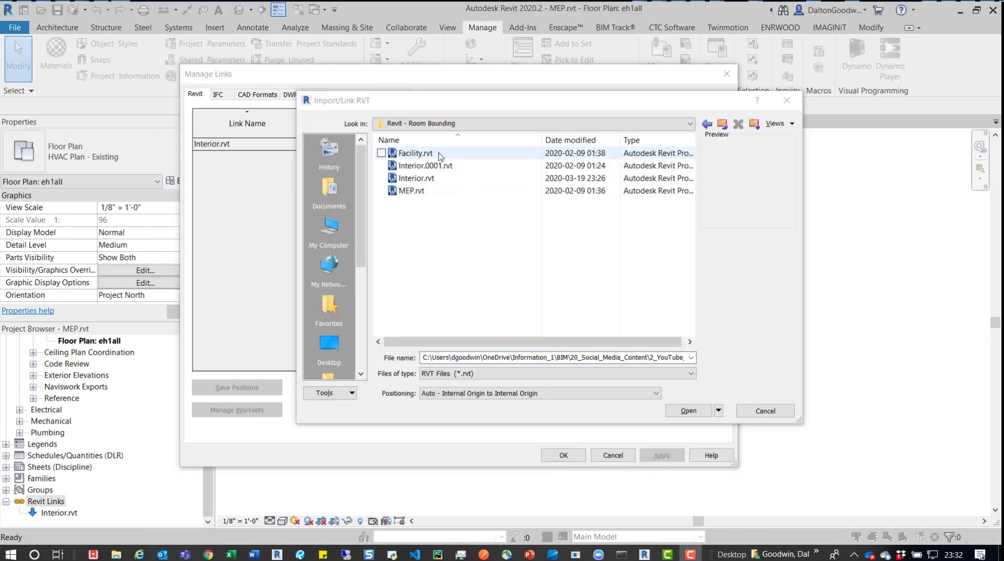
# Link Facility.rvt into the MEP project so it loads alongside Interior.rvt
pyautogui.click(417, 153)
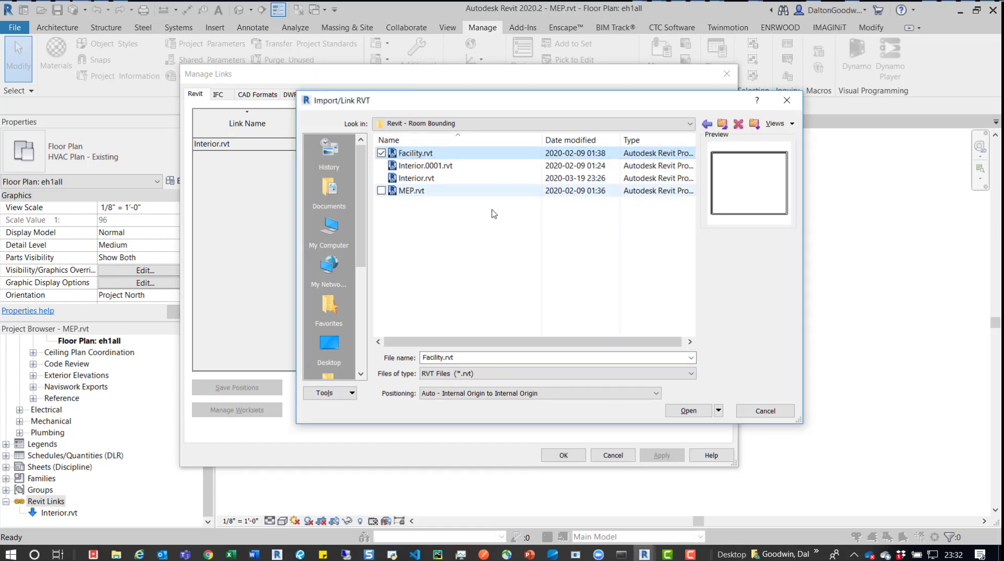
pyautogui.click(688, 412)
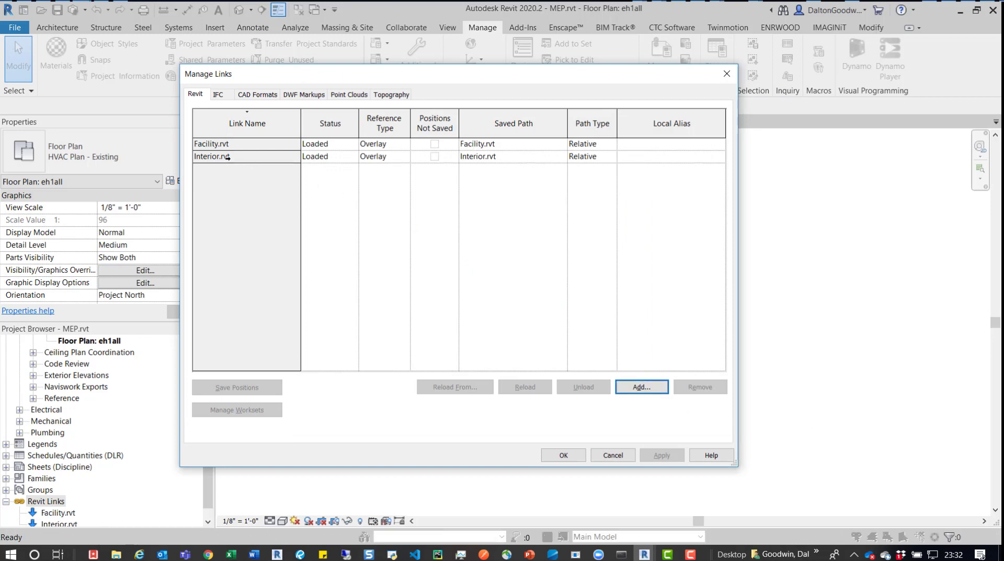
pyautogui.click(563, 456)
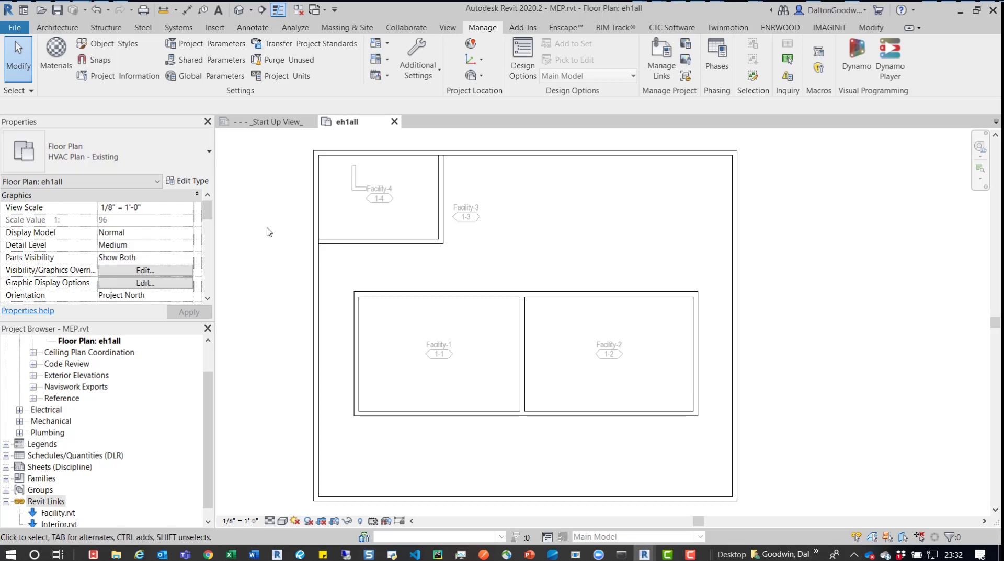
pyautogui.press('v')
pyautogui.press('v')
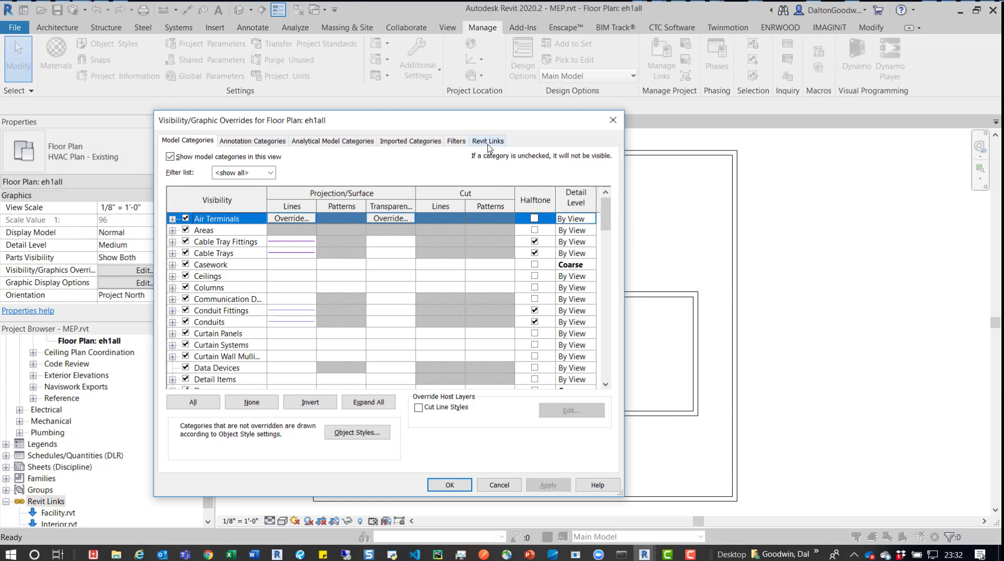
pyautogui.click(488, 141)
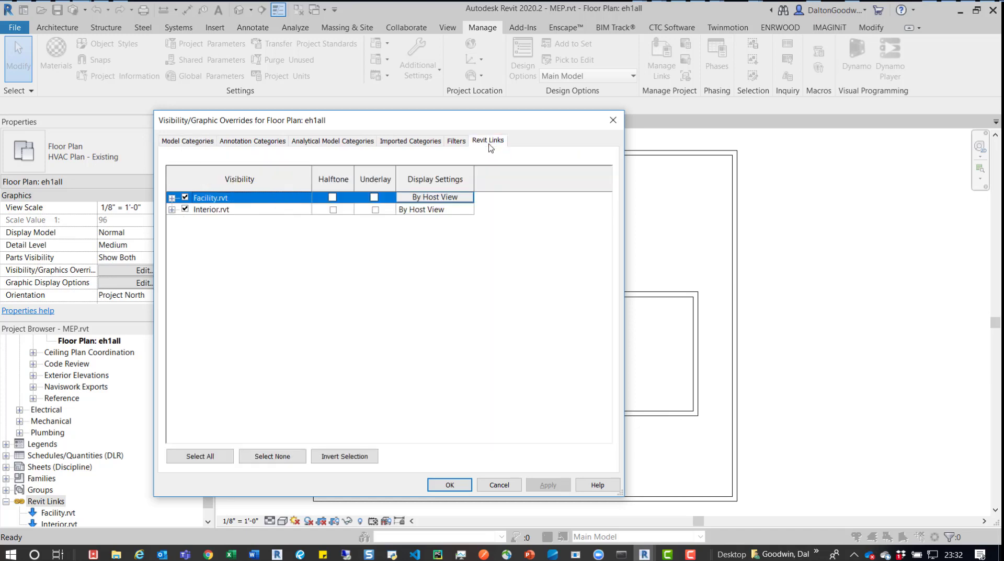
pyautogui.click(171, 198)
pyautogui.click(171, 221)
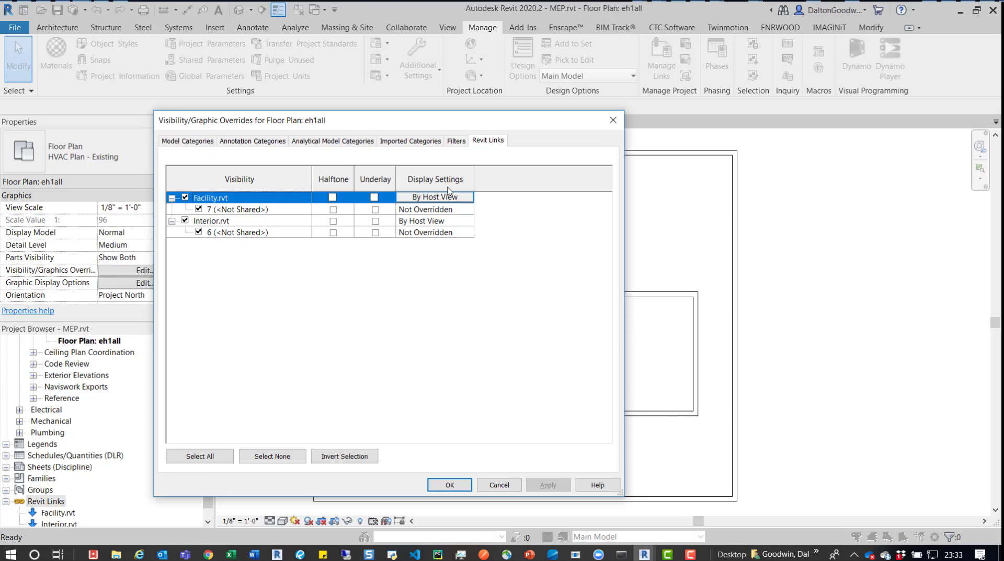
# Close Visibility/Graphics, then turn on Room Bounding for all Facility.rvt link instances in the project
pyautogui.click(611, 120)
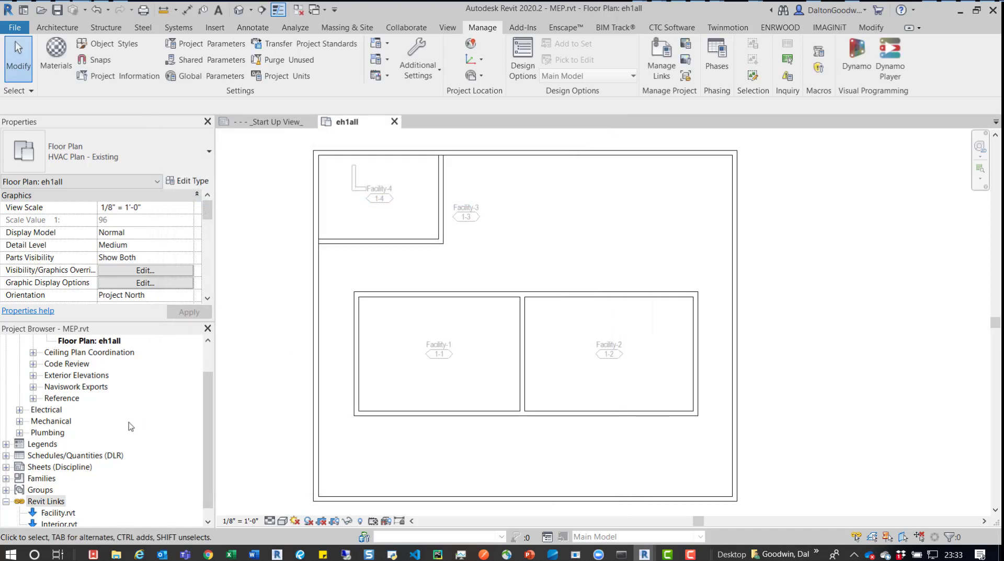
pyautogui.scroll(-1, 126, 428)
pyautogui.click(52, 502)
pyautogui.rightClick(52, 502)
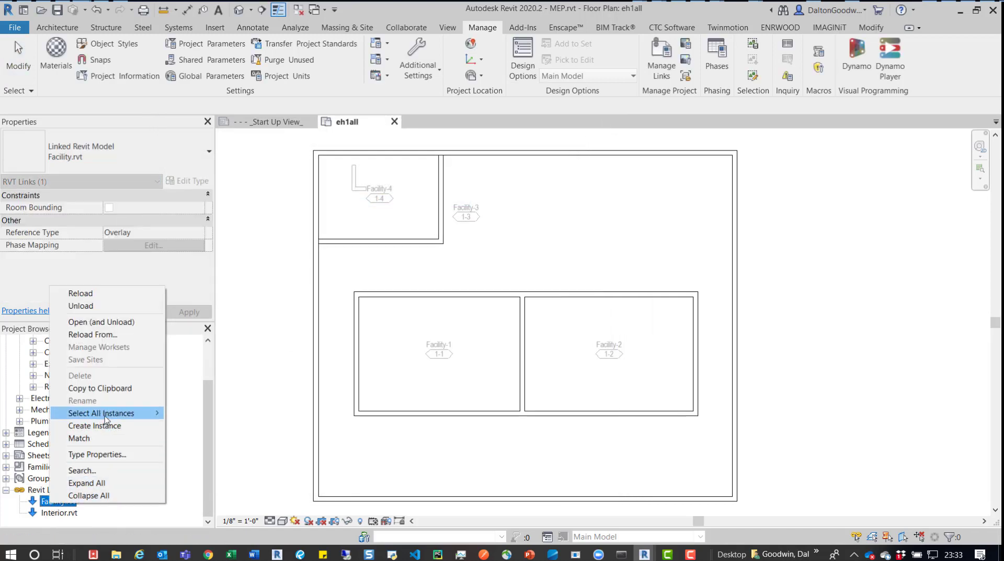
pyautogui.moveTo(107, 415)
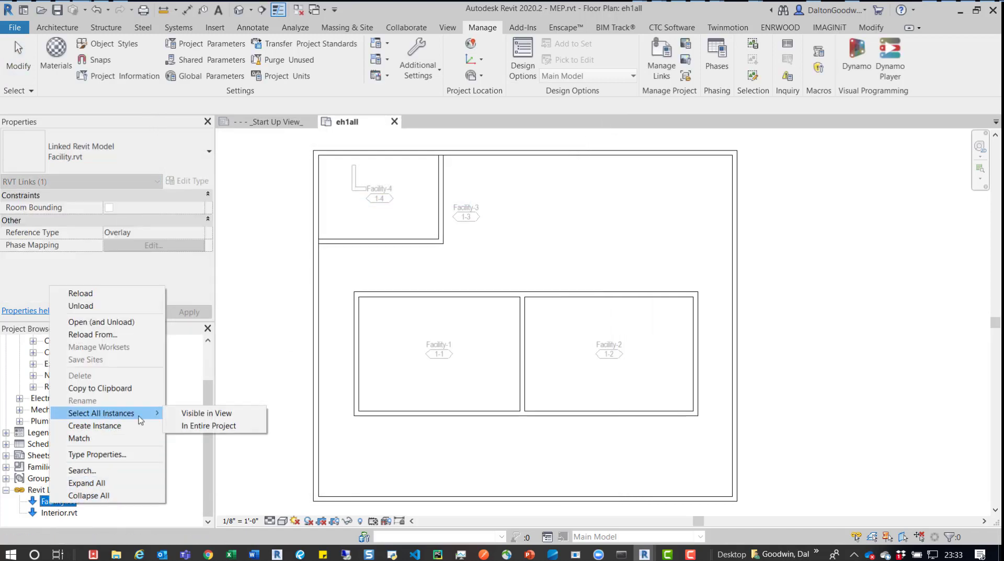
pyautogui.click(204, 427)
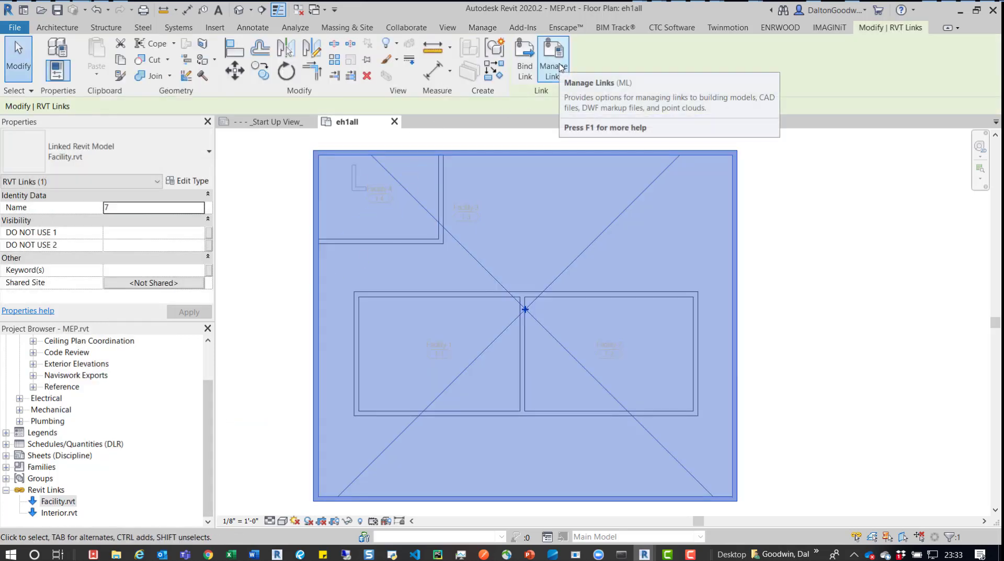
pyautogui.click(184, 181)
pyautogui.click(501, 208)
pyautogui.click(732, 448)
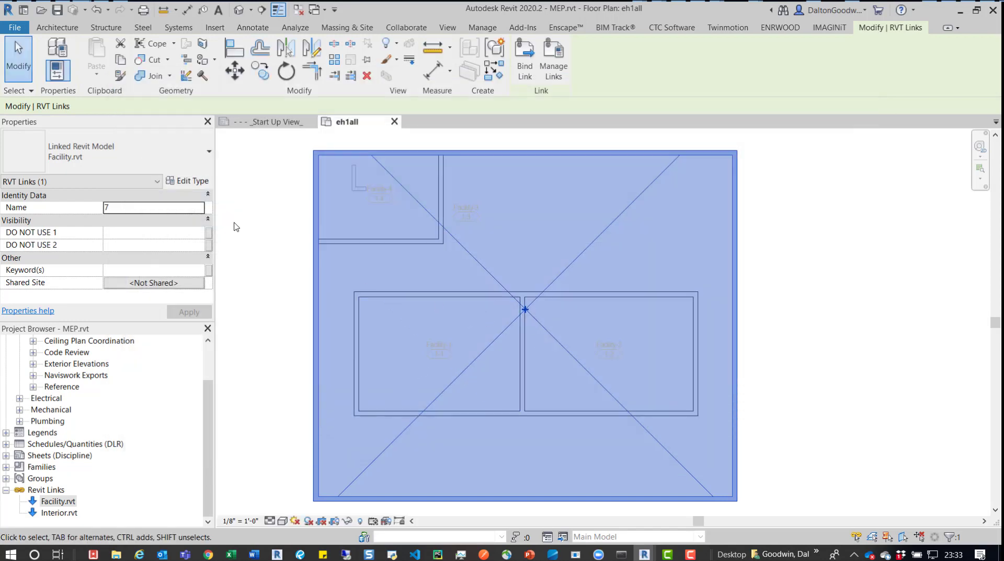
pyautogui.click(249, 199)
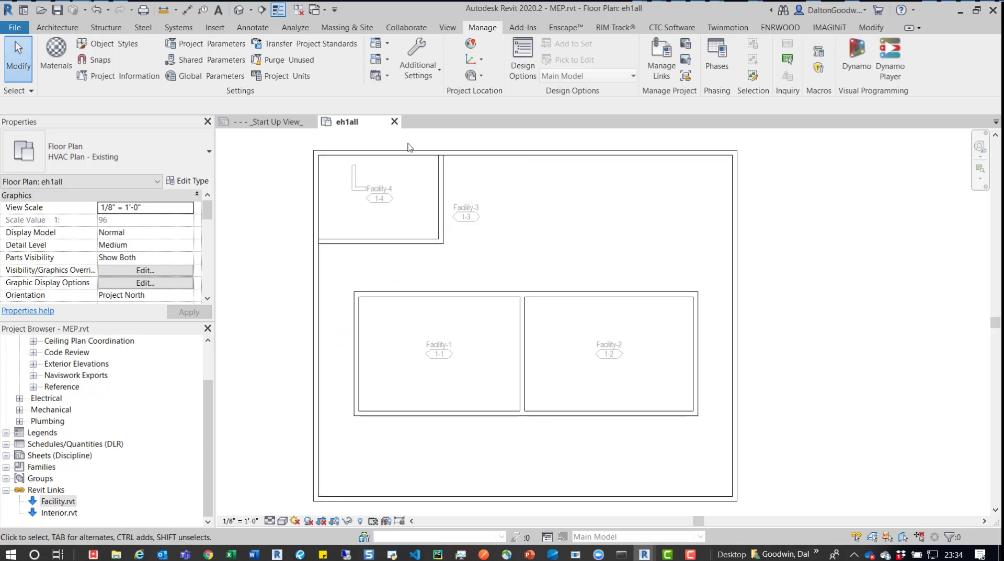
# Switch to the Analyze ribbon to reach the Spaces and Zones tools
pyautogui.click(295, 27)
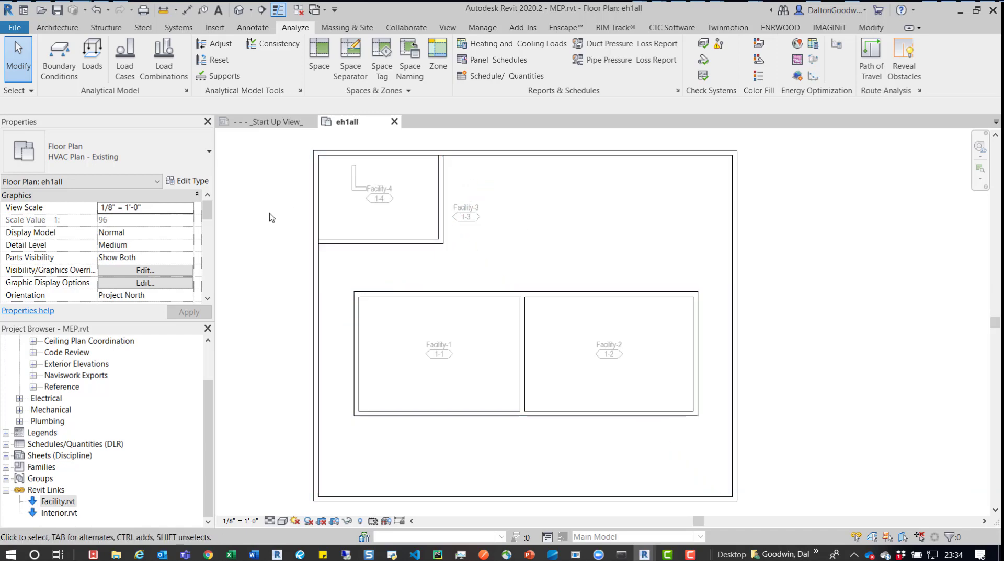
pyautogui.click(150, 272)
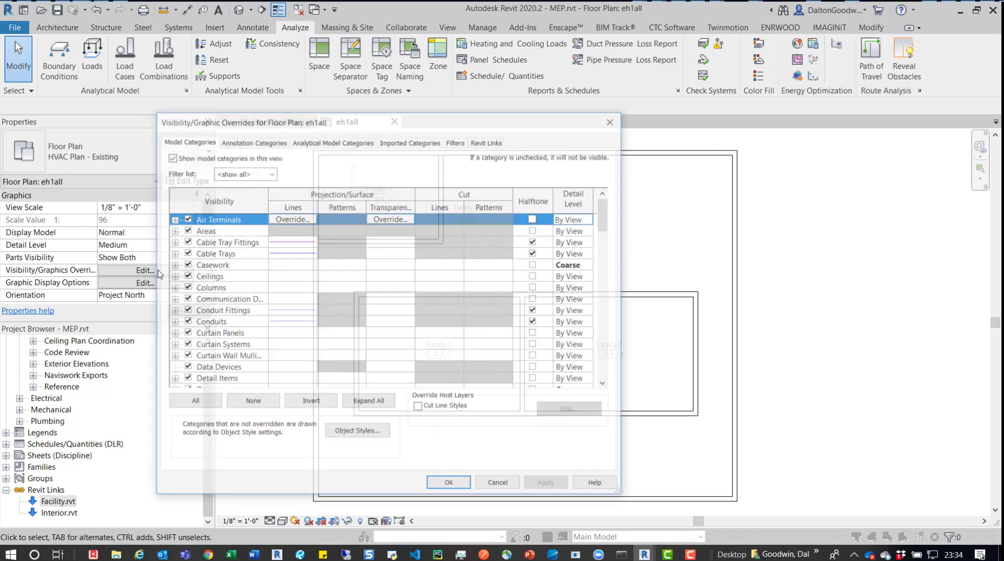
pyautogui.click(491, 140)
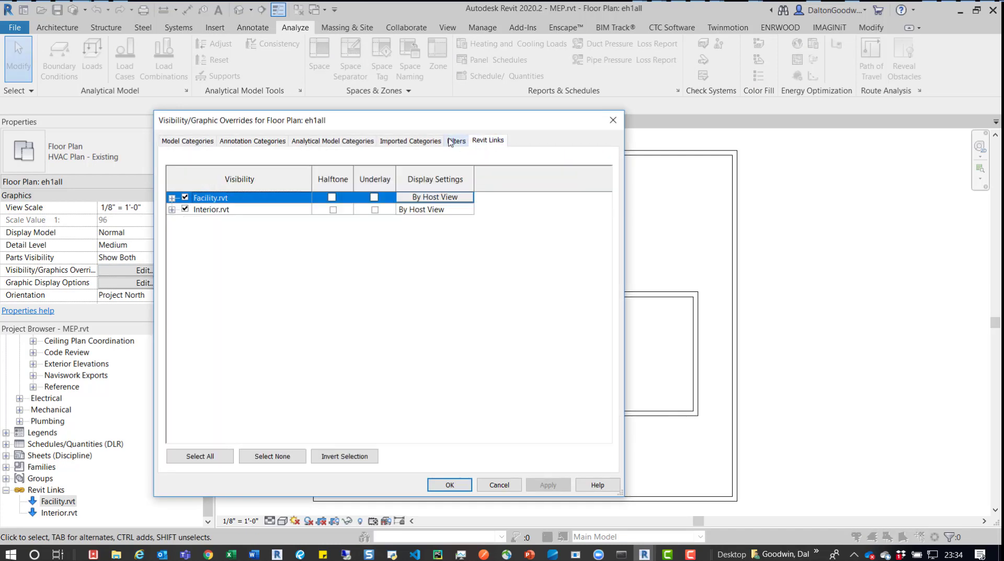
pyautogui.click(172, 198)
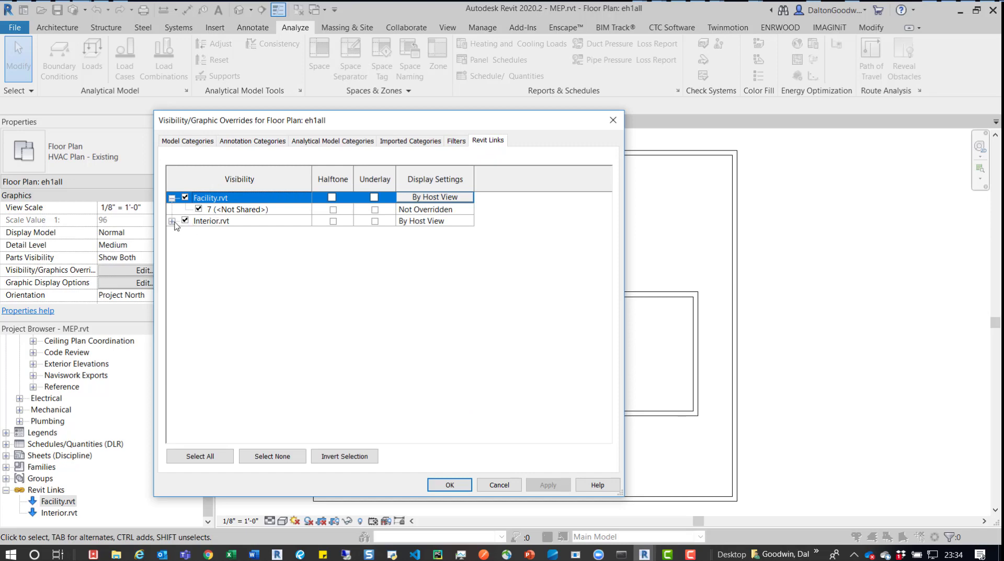
pyautogui.click(171, 222)
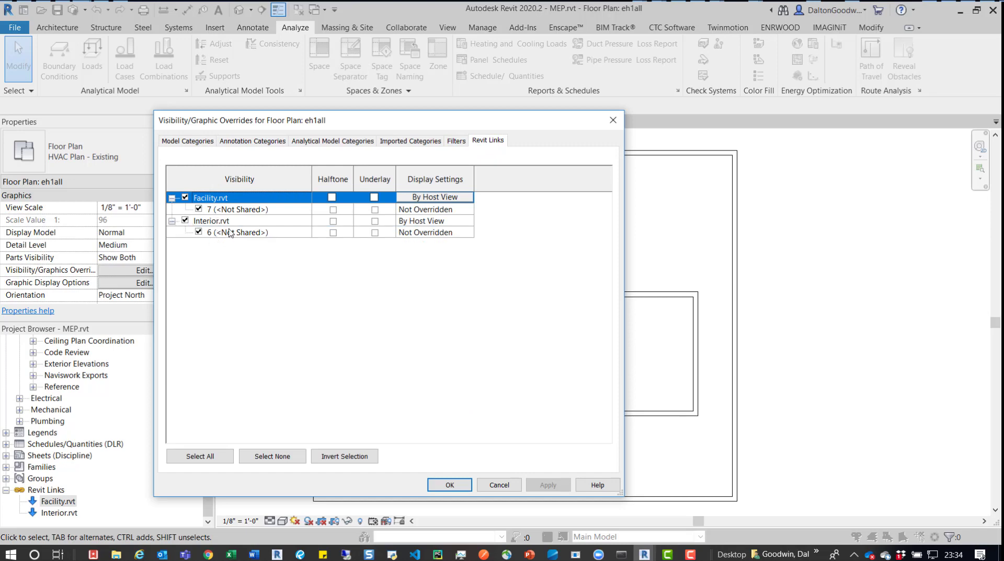
pyautogui.click(498, 485)
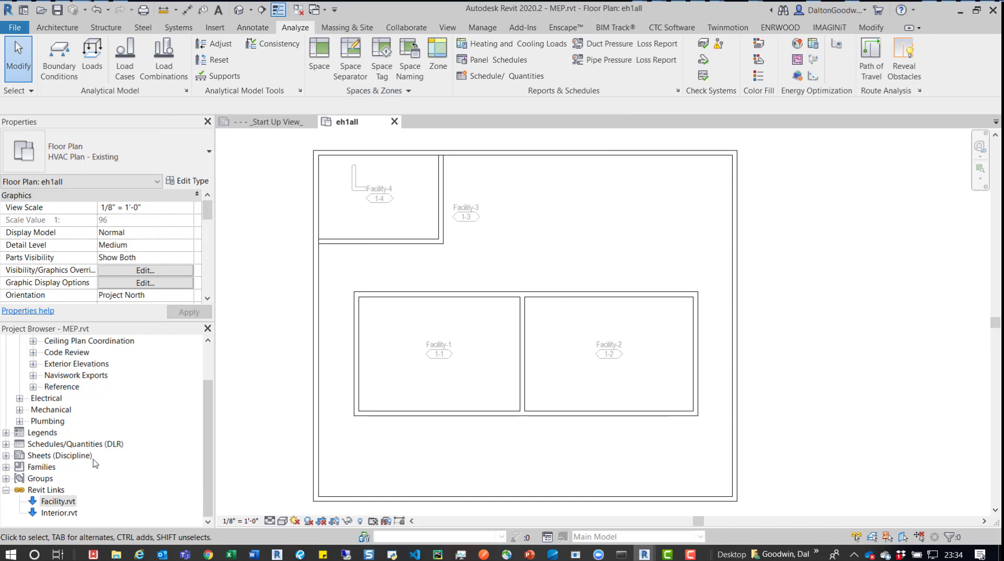
pyautogui.click(61, 502)
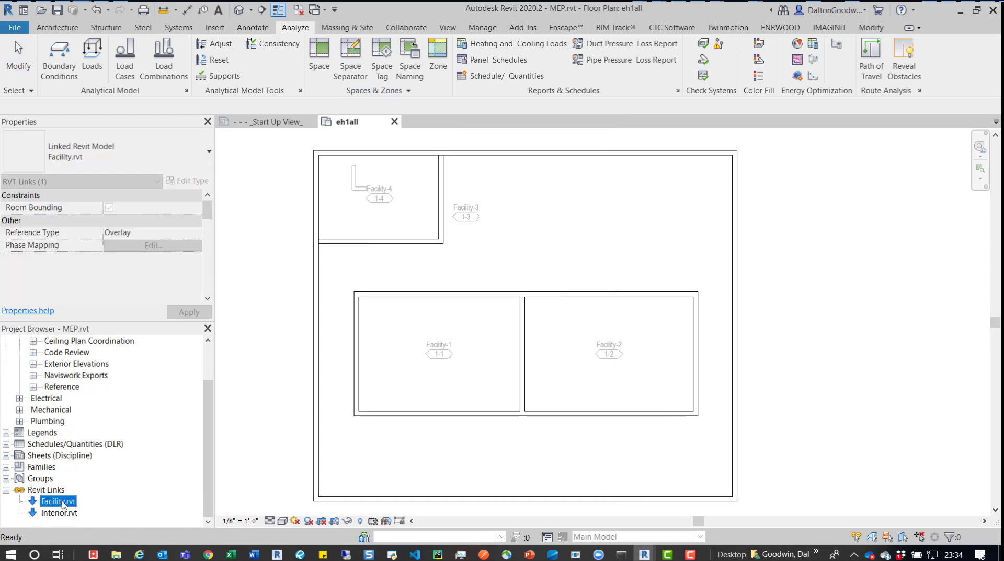
pyautogui.rightClick(61, 503)
pyautogui.moveTo(144, 415)
pyautogui.click(225, 424)
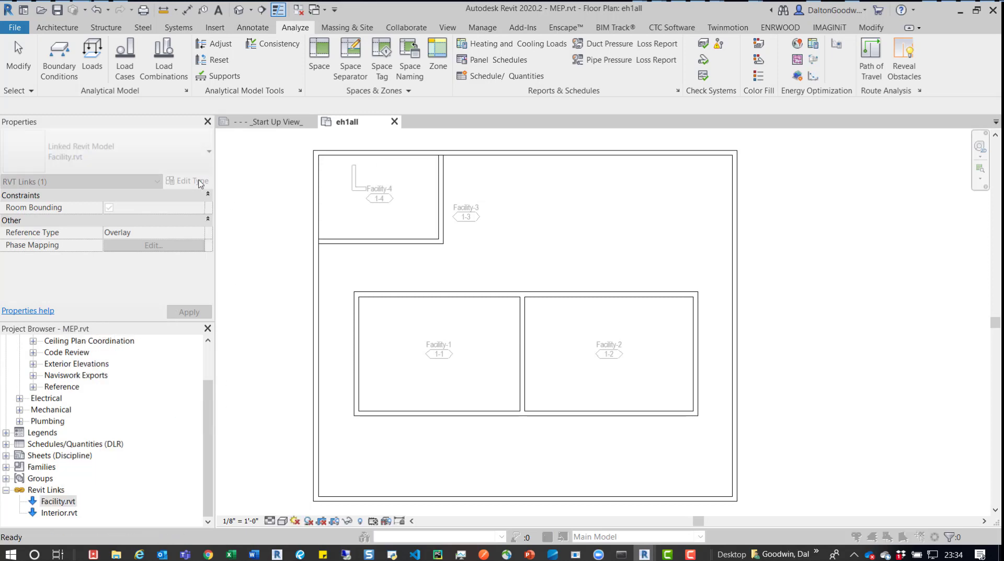
pyautogui.press('Escape')
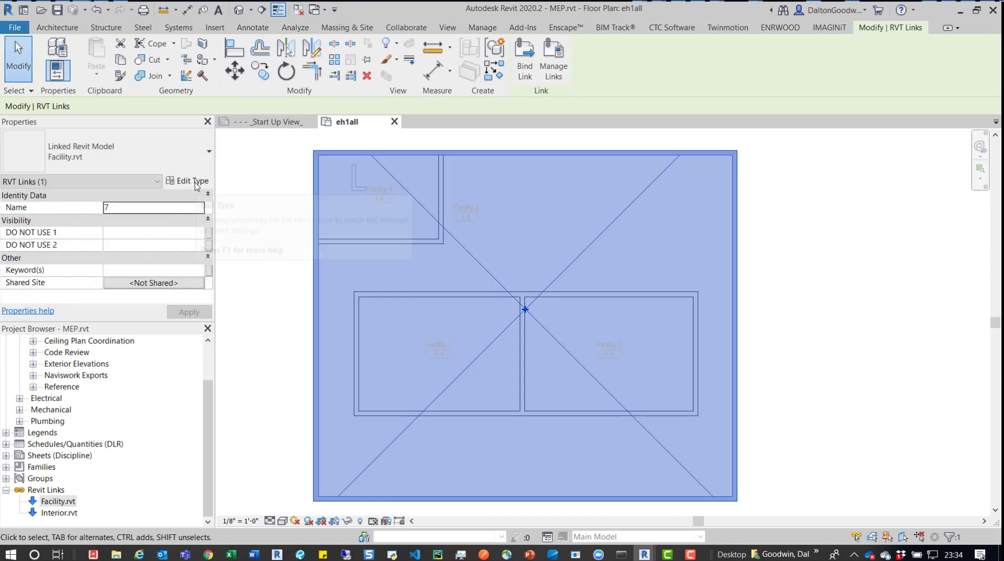
pyautogui.click(194, 182)
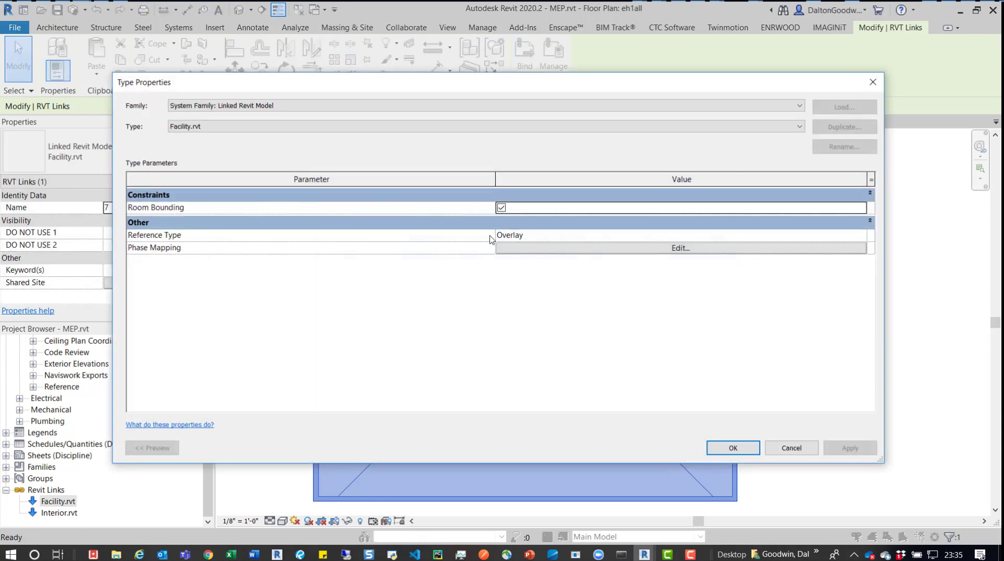
pyautogui.click(872, 82)
pyautogui.click(256, 206)
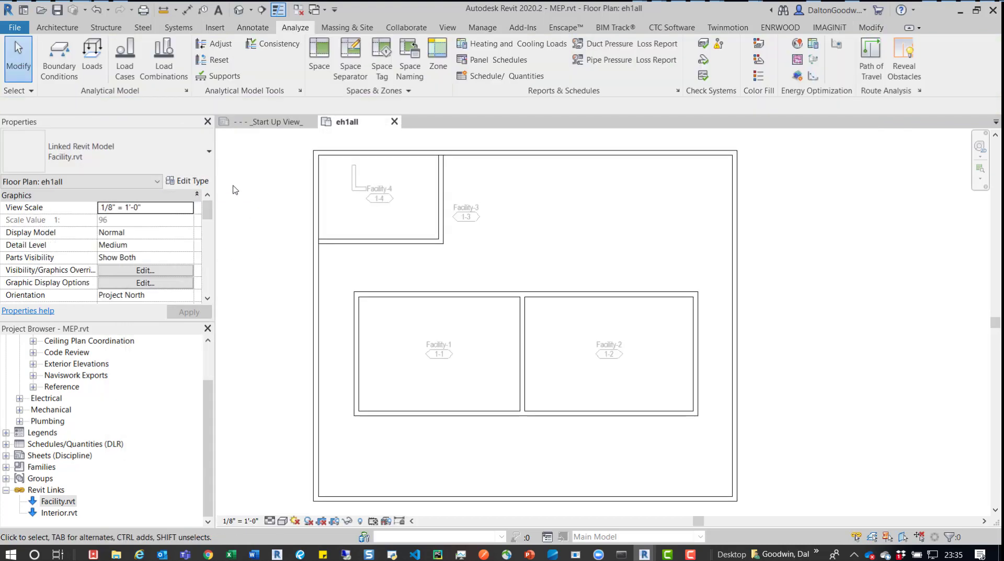
# Run Space Naming with names and numbers on all levels, yielding Lobby, Facility, Office1 and Office2
pyautogui.click(402, 66)
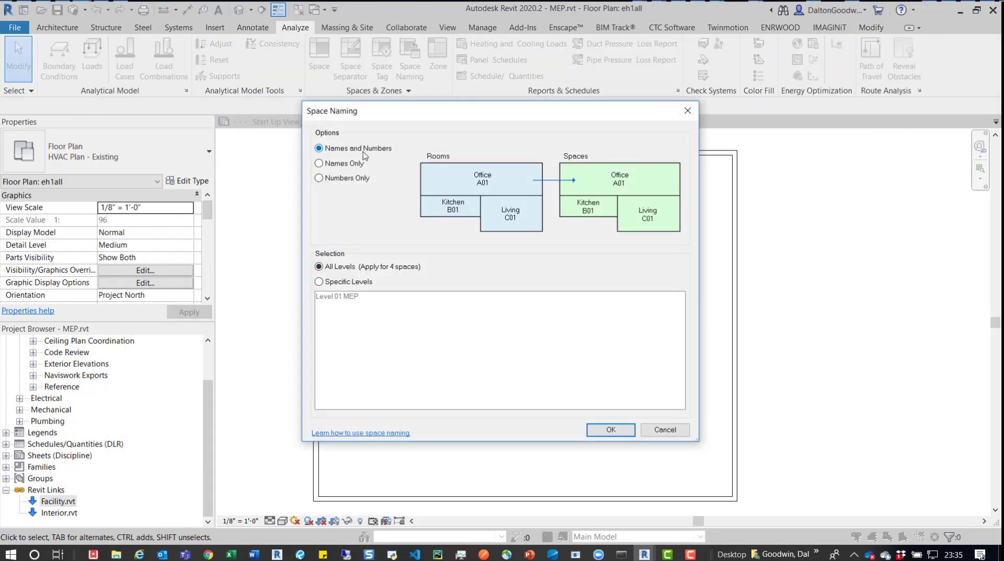
pyautogui.click(609, 430)
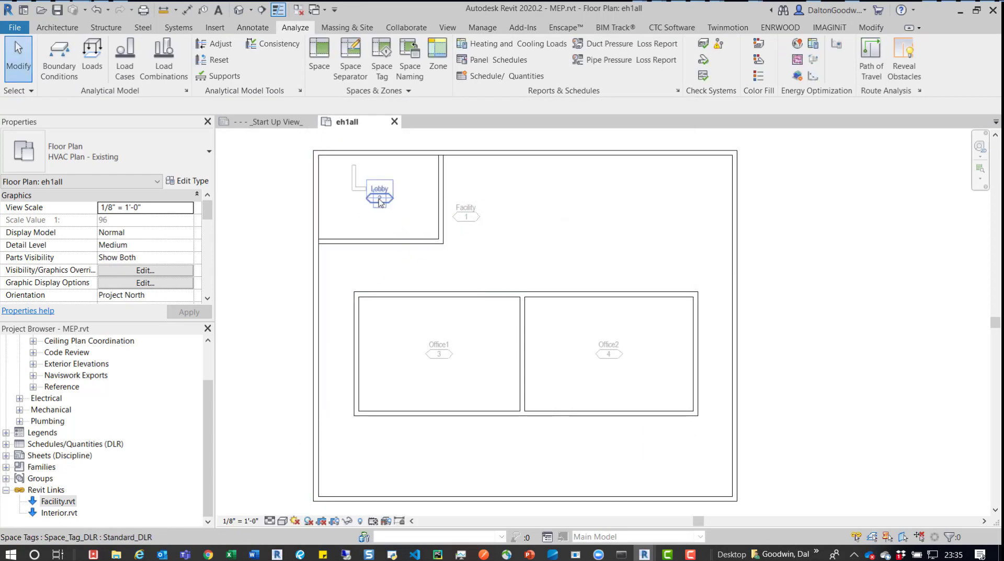